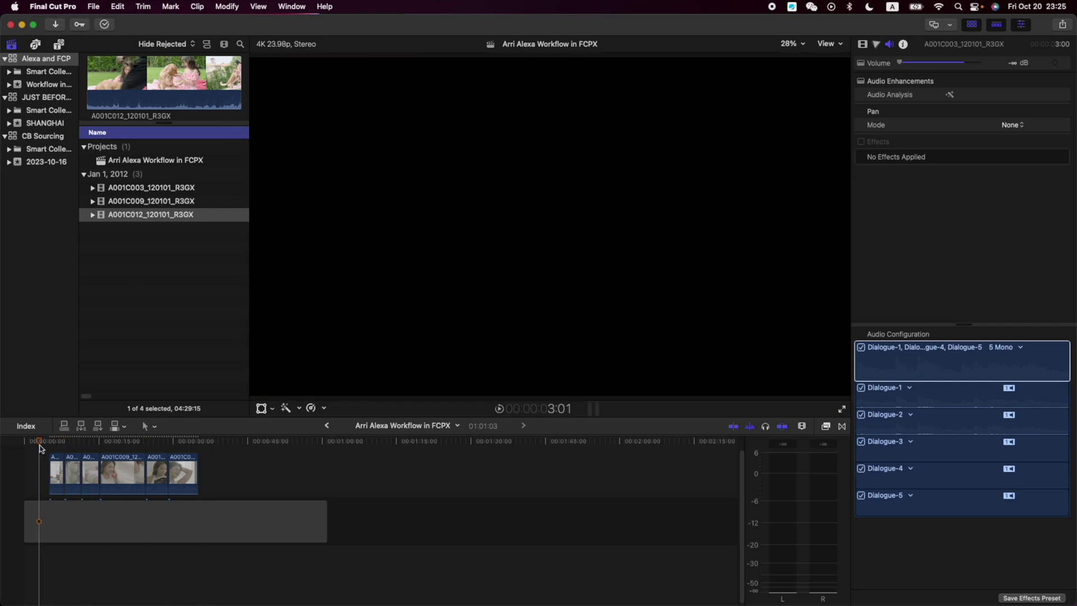
Set clip A001C003's Camera LUT to ARRI Log C (3D LUT) in the Extended Info view.
click(56, 474)
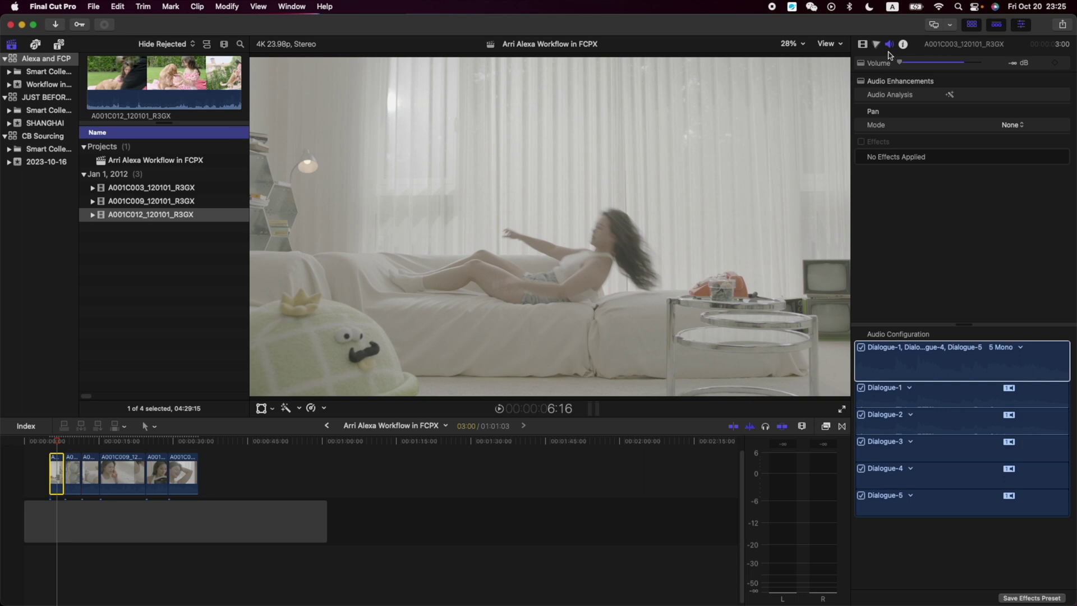
click(903, 44)
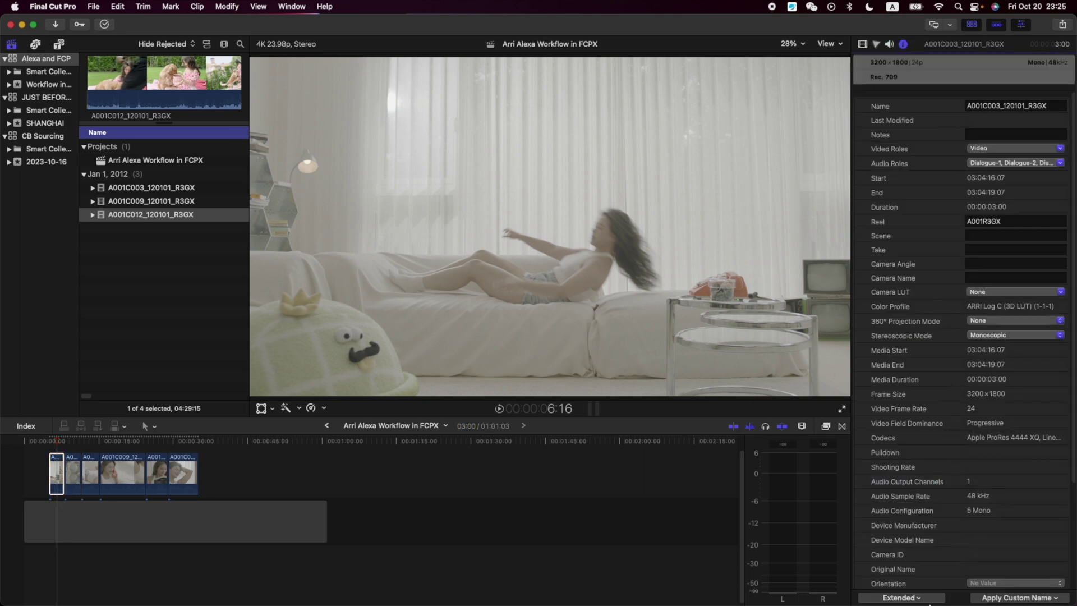
click(923, 599)
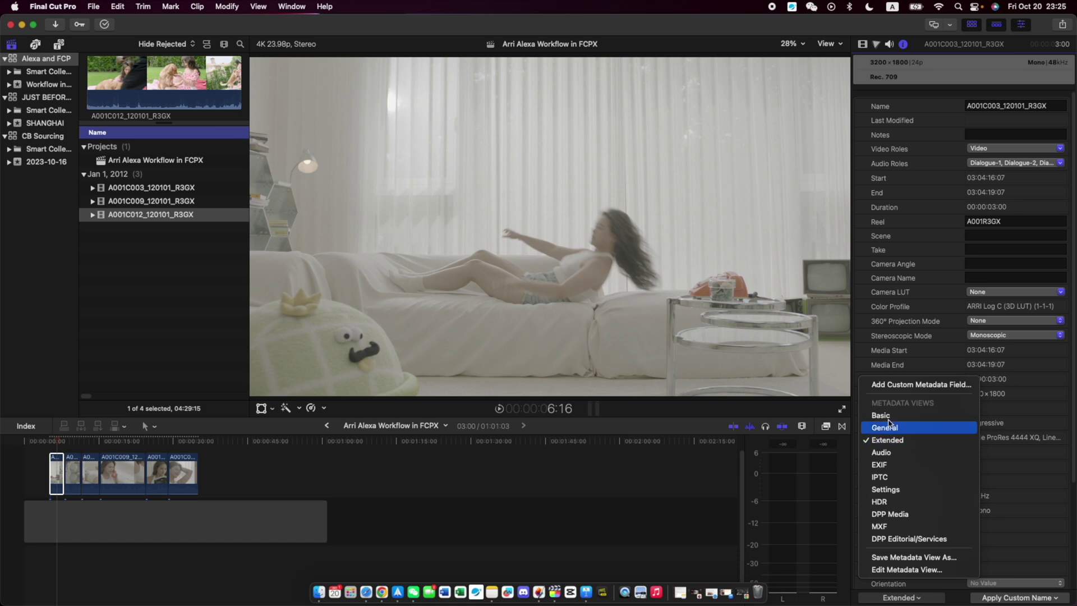
click(888, 416)
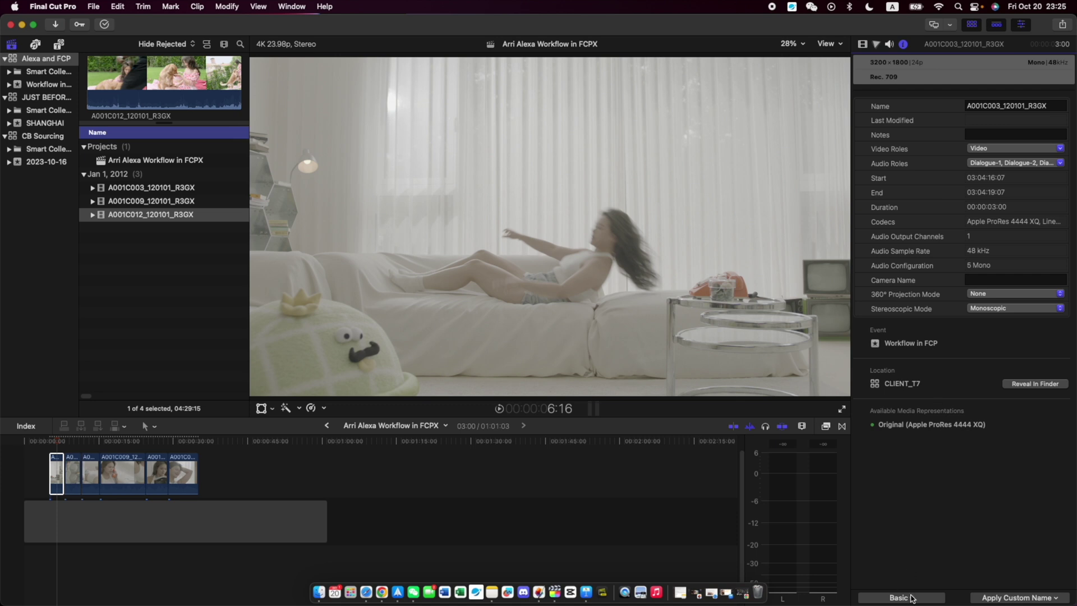
click(911, 598)
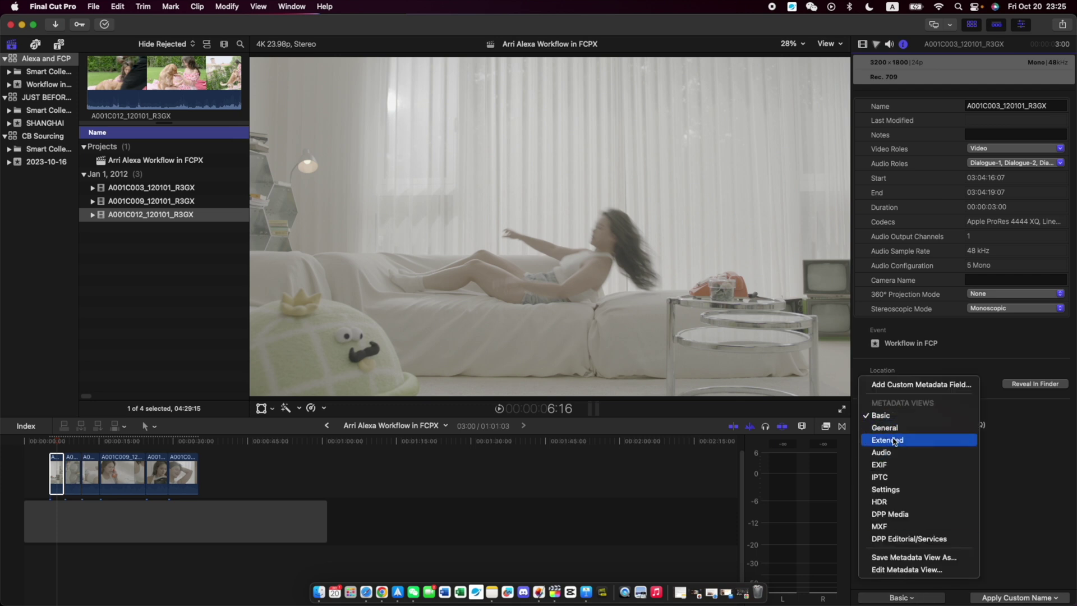
click(893, 440)
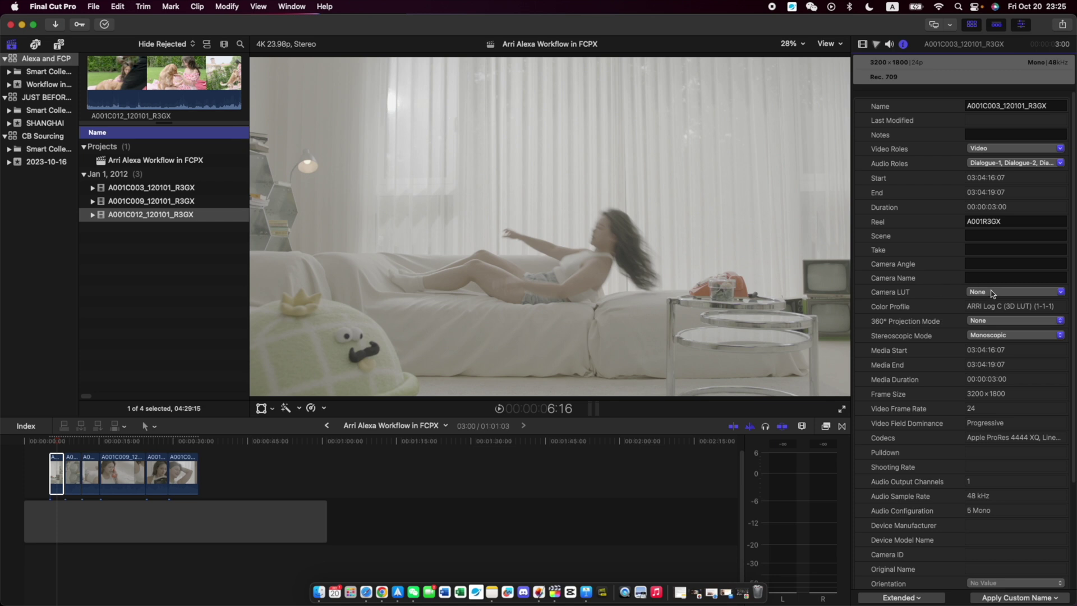
click(992, 294)
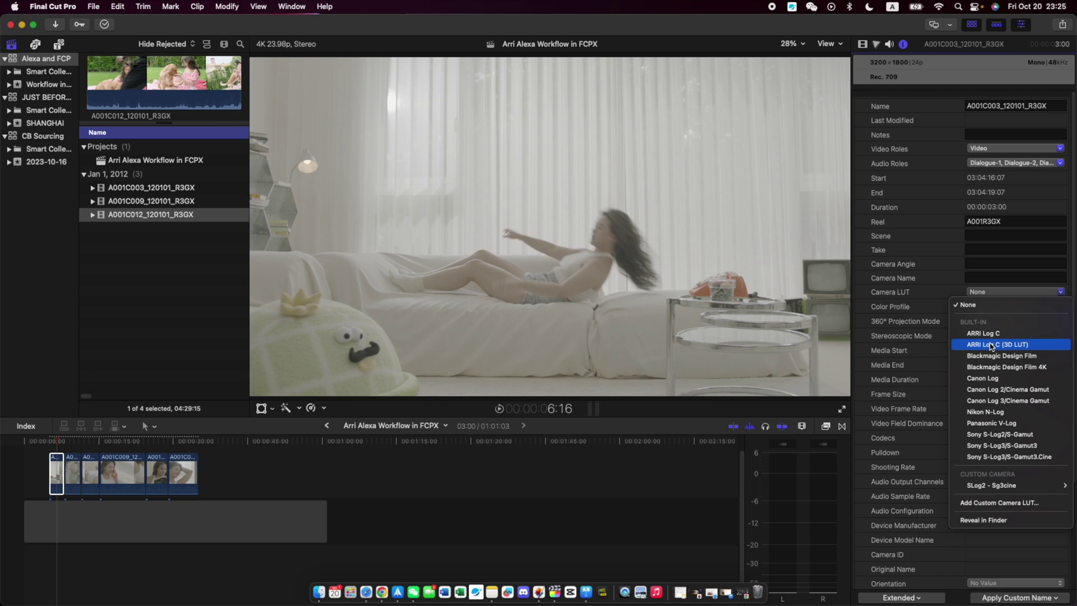
click(992, 345)
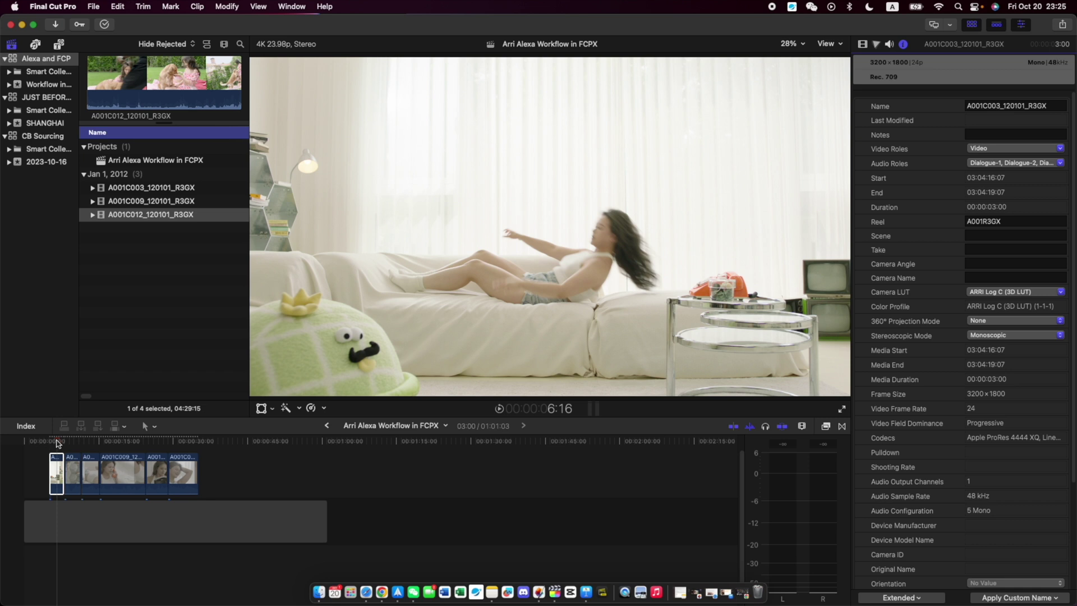
Select clips two through five and give them the ARRI Log C (3D LUT) camera LUT.
click(71, 474)
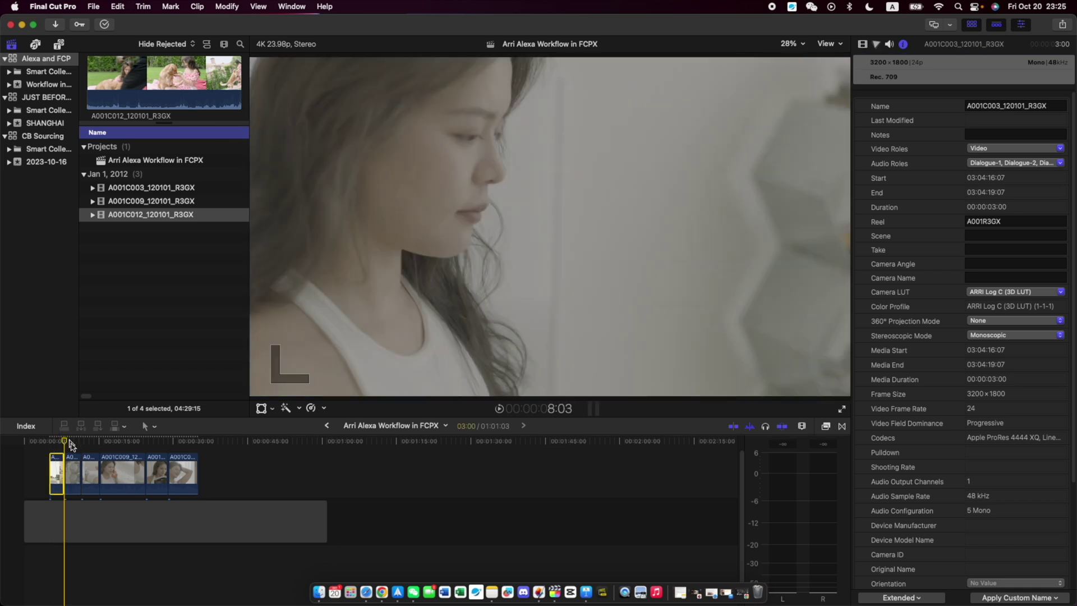
drag(213, 464, 68, 465)
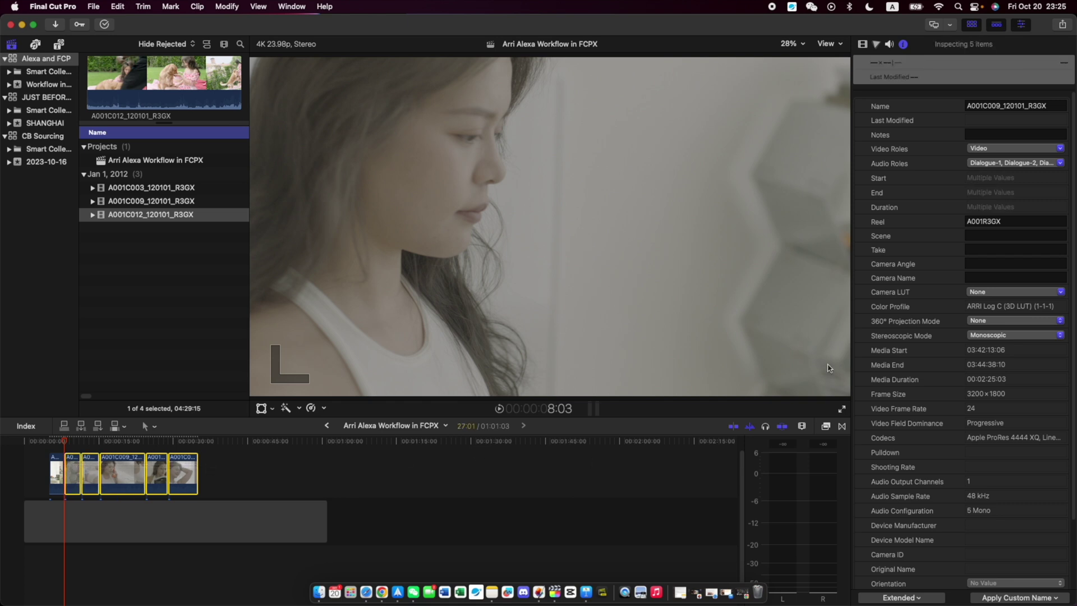
click(976, 292)
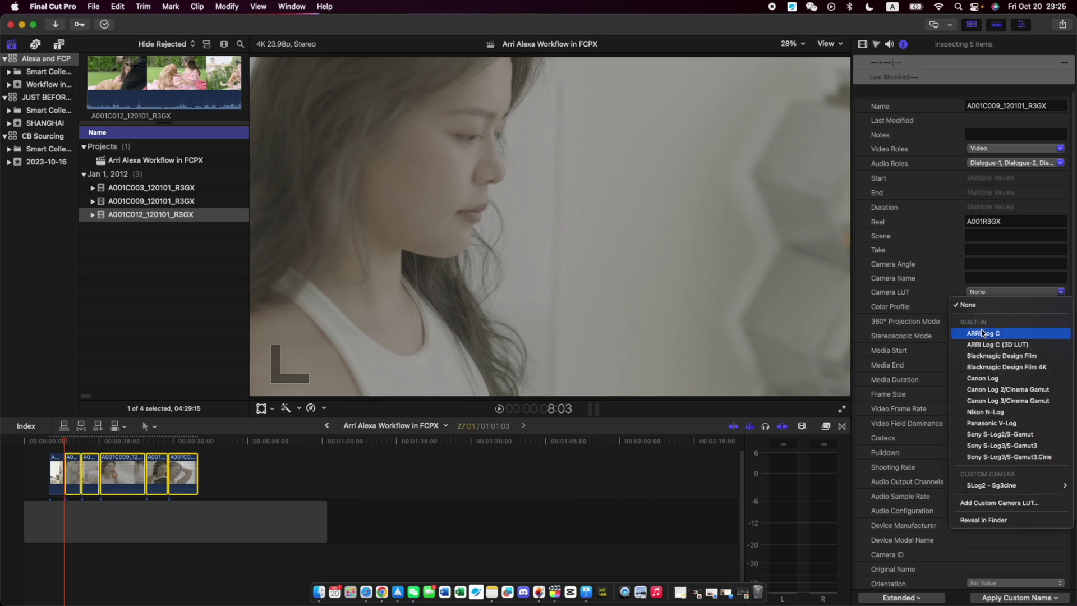
click(989, 344)
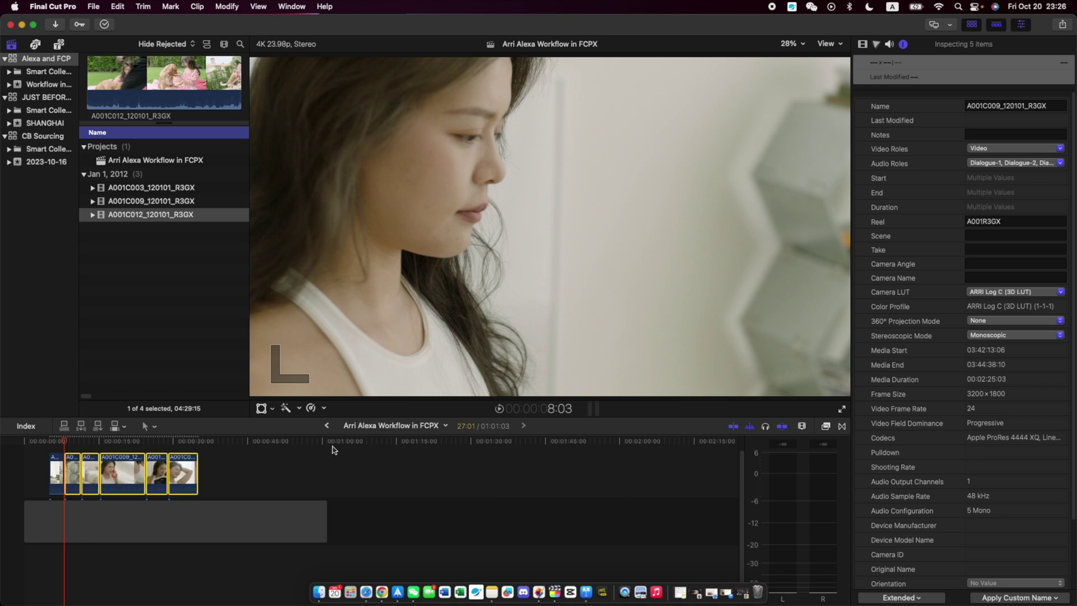
click(83, 443)
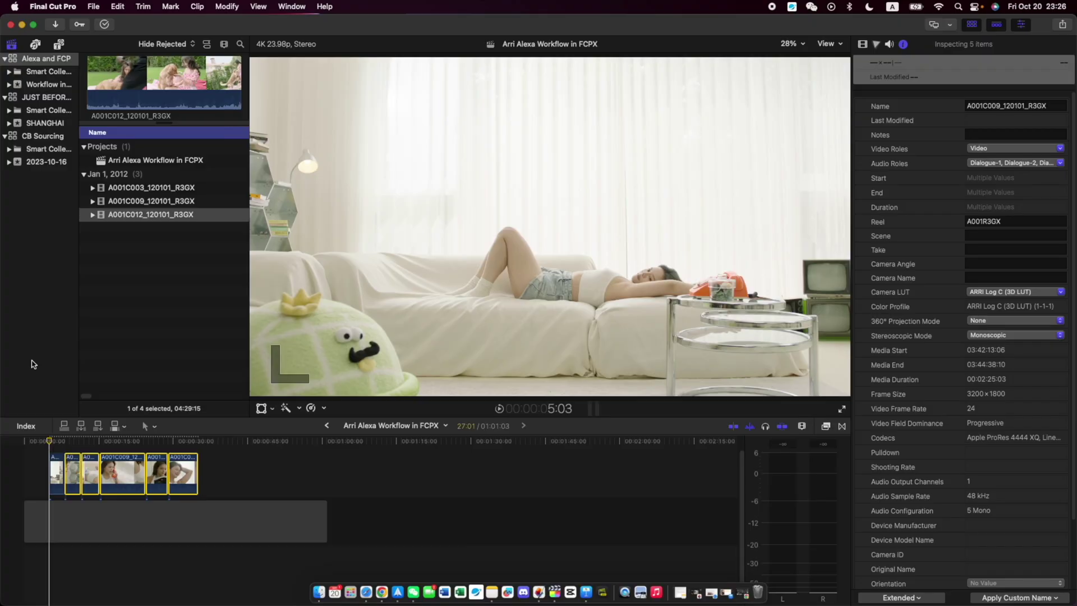
Set the Camera LUT of all five clips back to None.
drag(220, 476, 36, 467)
click(1010, 298)
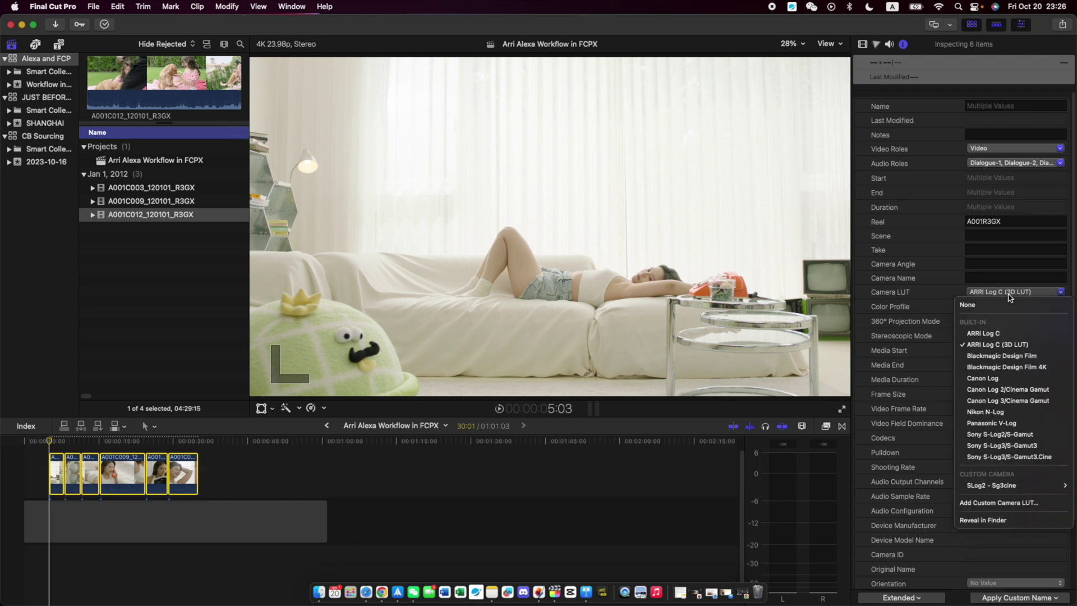
click(990, 305)
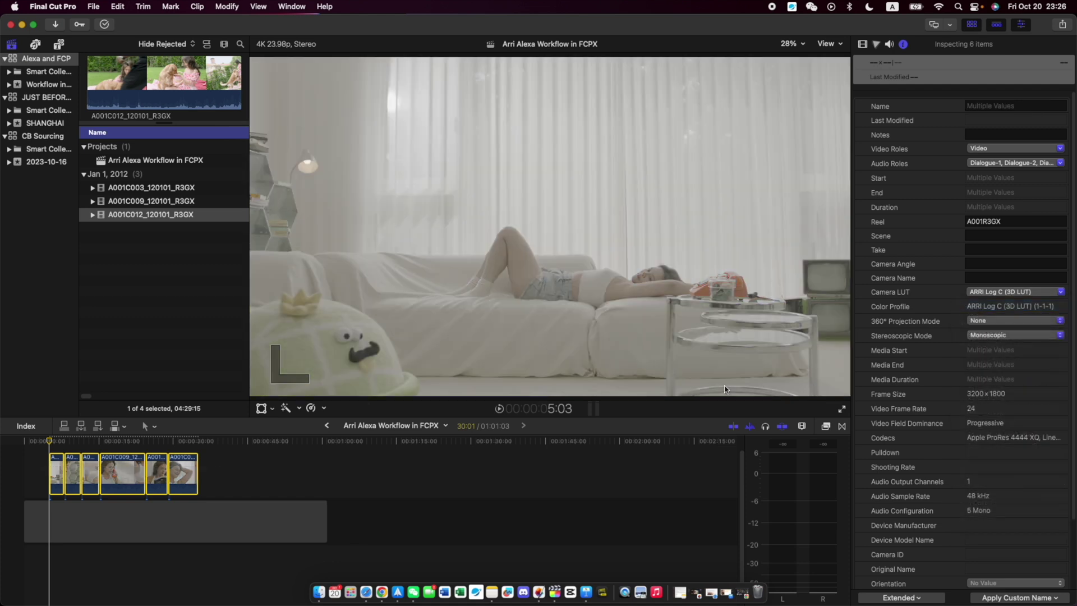
click(64, 442)
Place an Adjustment Layer from Titles and Generators above all the clips.
click(58, 44)
click(46, 111)
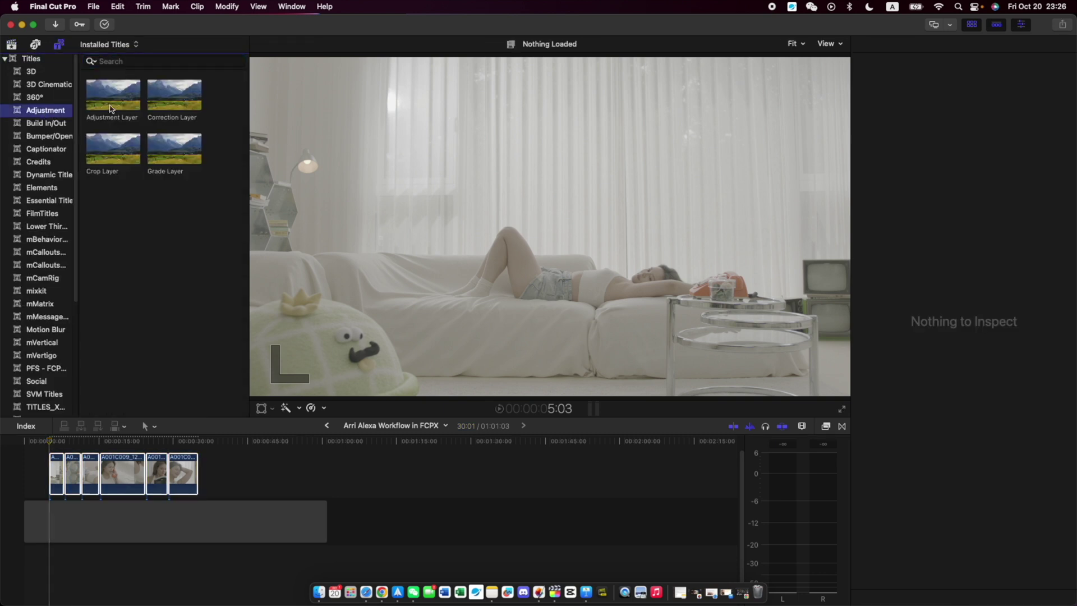
drag(111, 97, 201, 456)
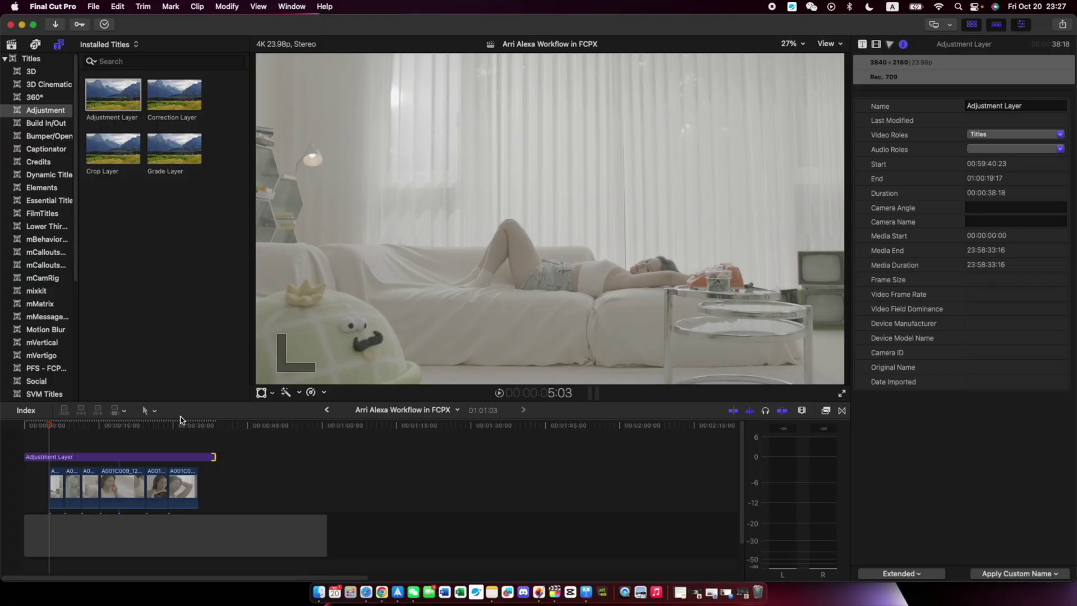
Add the Custom LUT effect, found by searching 'cust', to the Adjustment Layer.
click(140, 429)
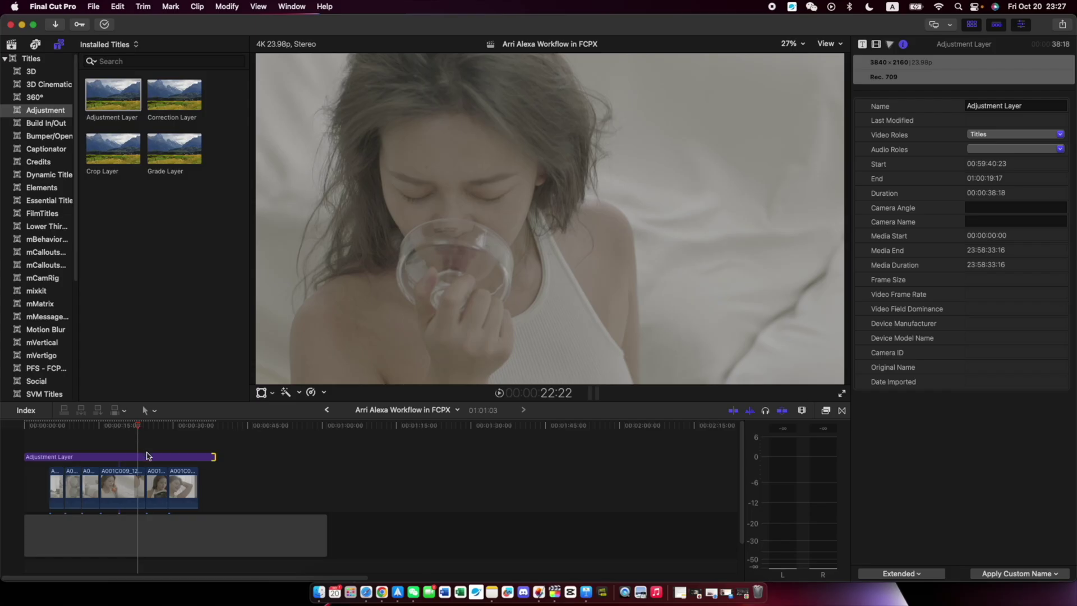
click(148, 459)
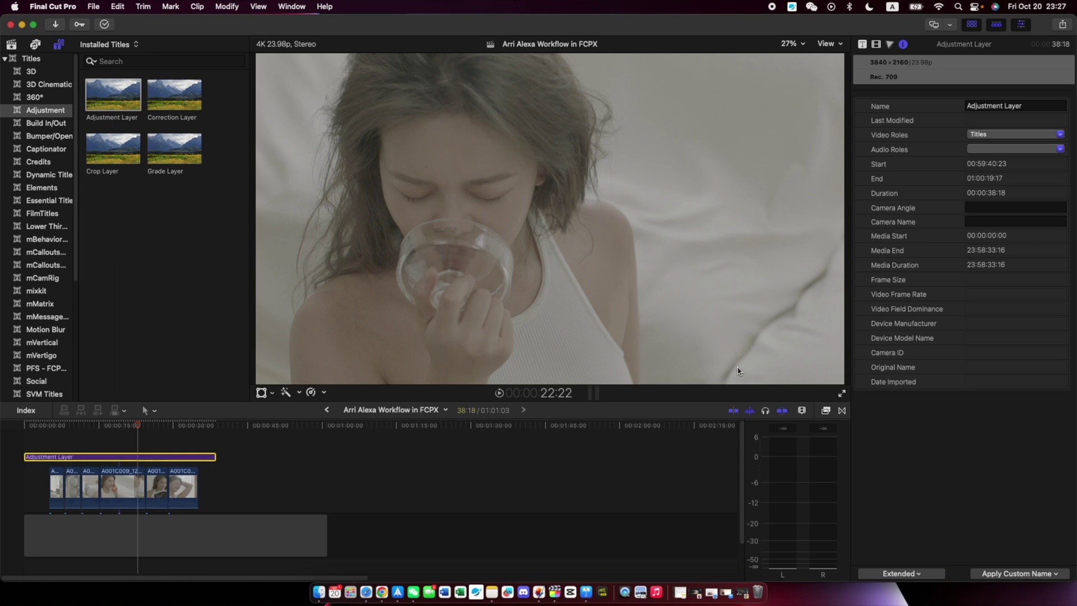
click(825, 410)
text(cust)
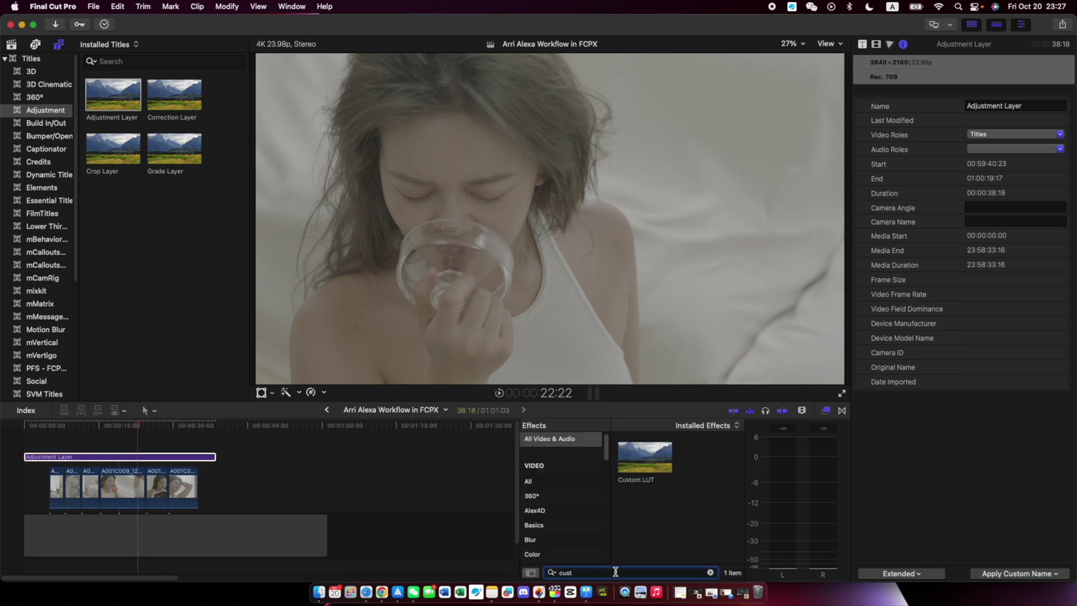
click(136, 458)
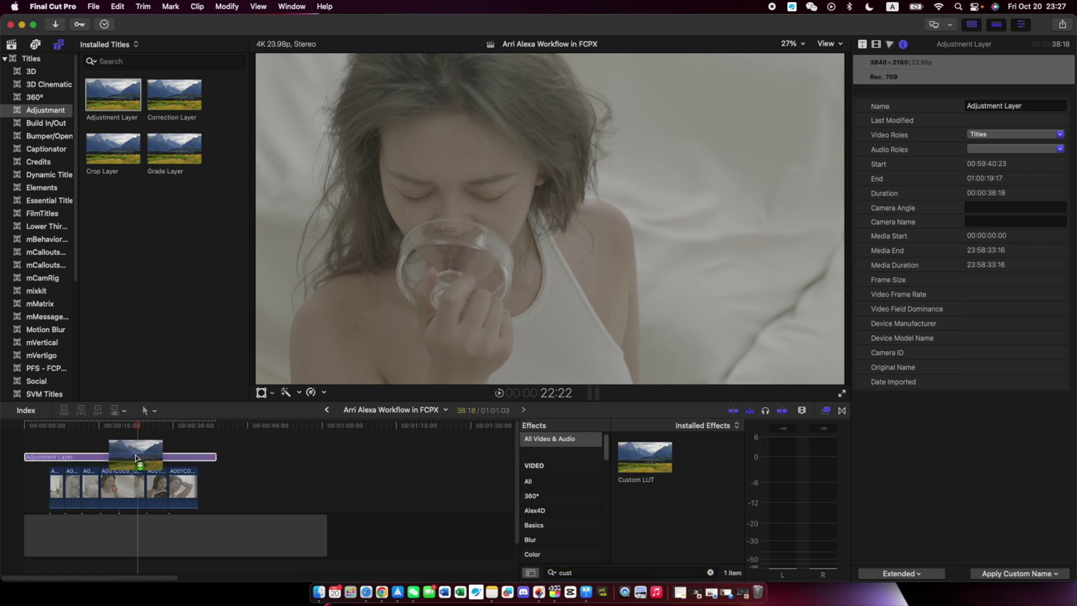
click(876, 44)
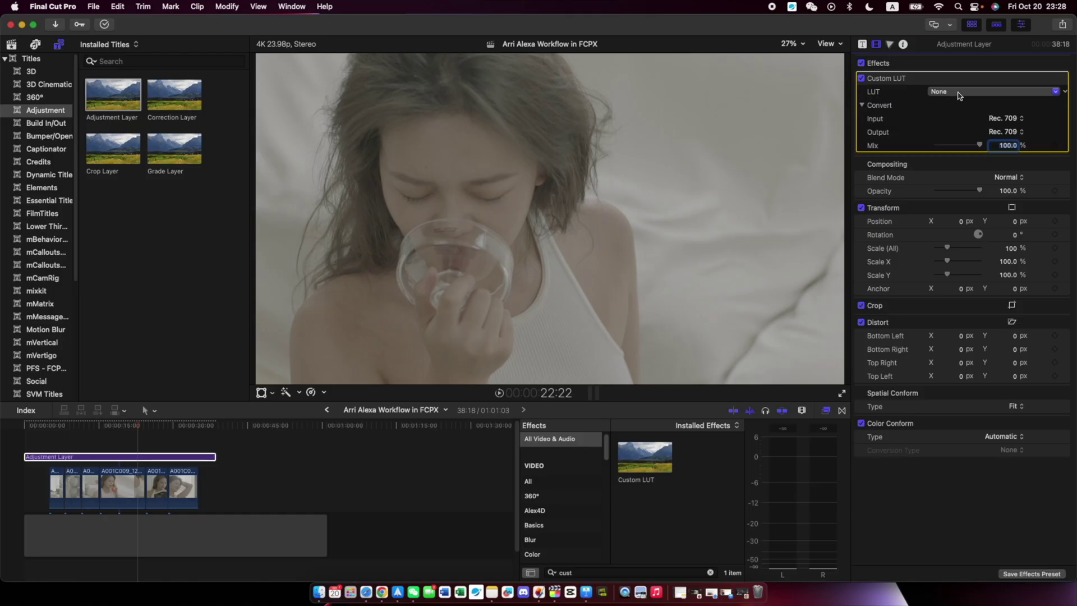
Load the Alexa LogC to Rec709.cube file into the Custom LUT effect.
click(959, 93)
mouse_move(979, 160)
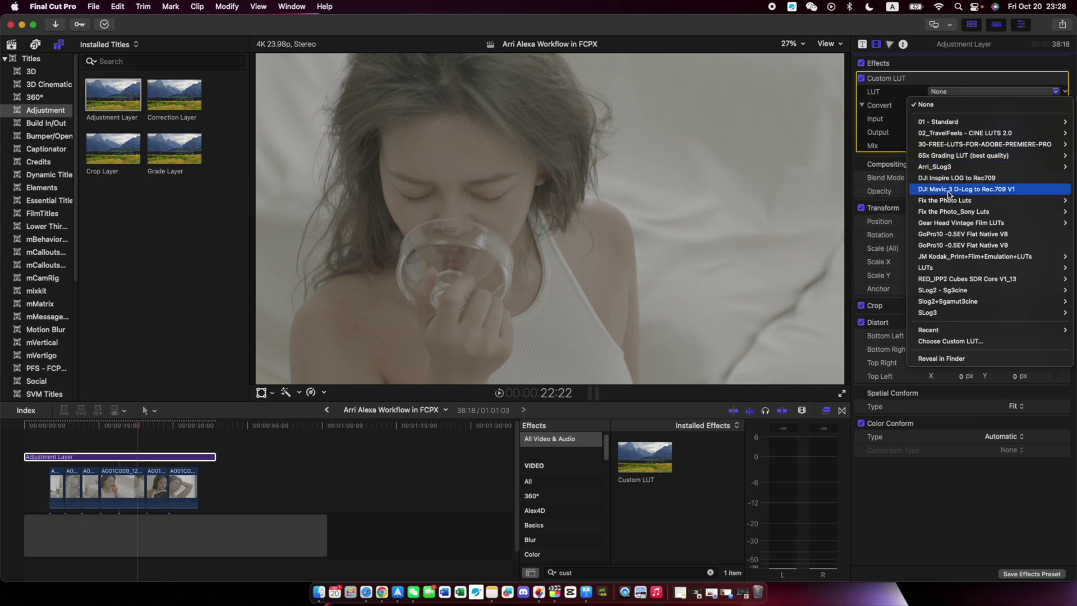
mouse_move(950, 262)
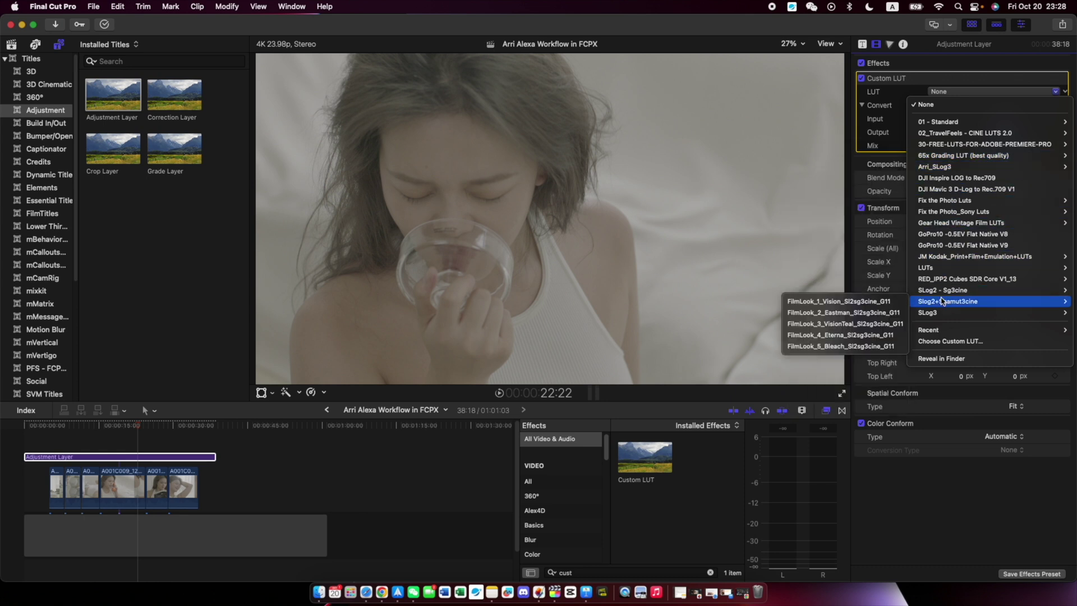
click(941, 340)
click(331, 342)
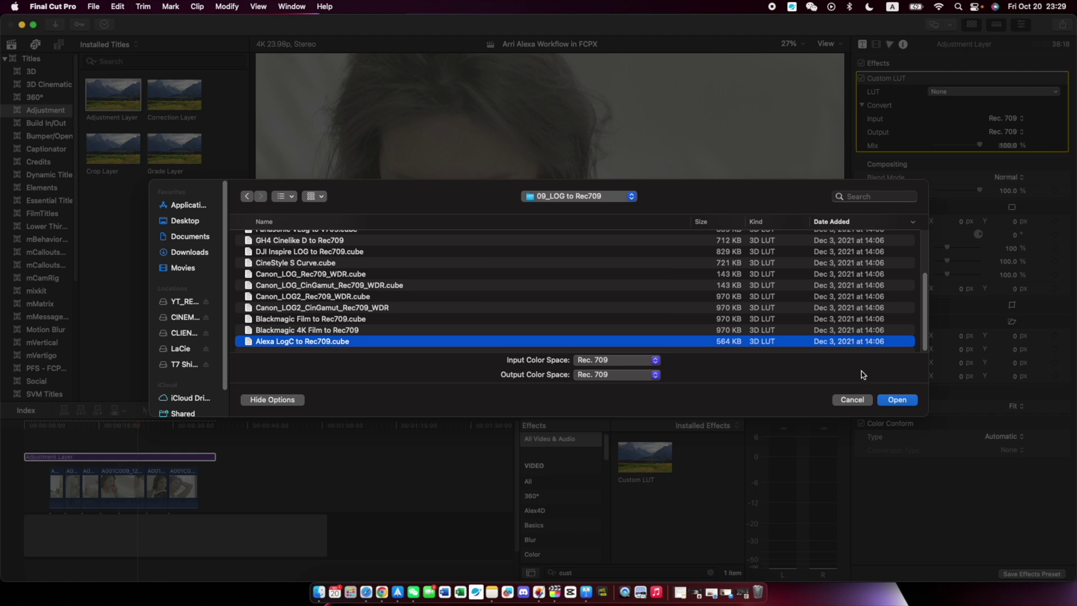
click(897, 400)
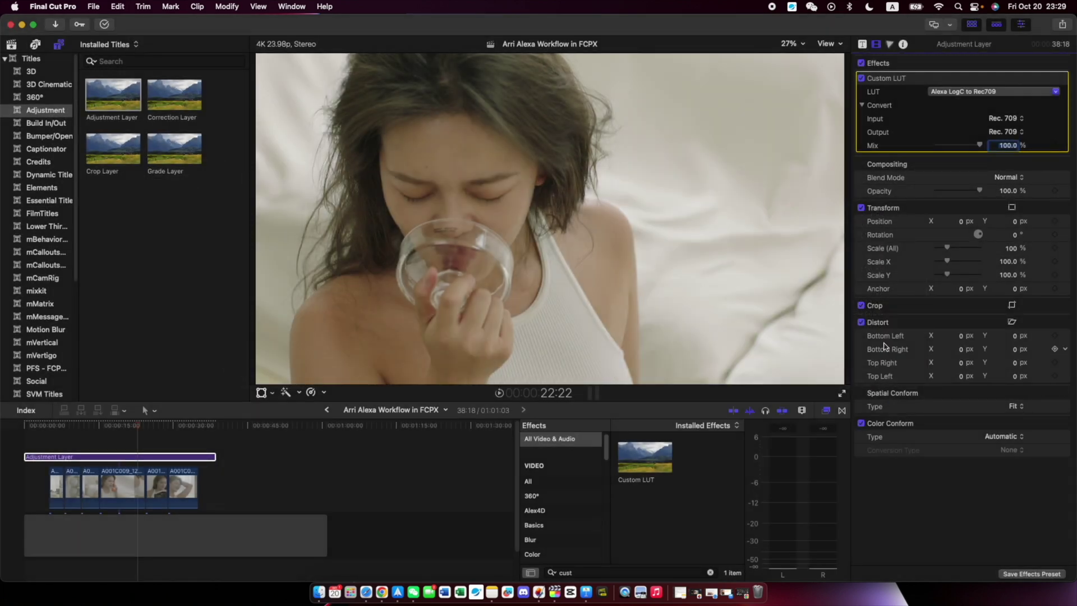
Toggle the Custom LUT off and on to compare, then preview earlier frames.
click(862, 80)
click(862, 79)
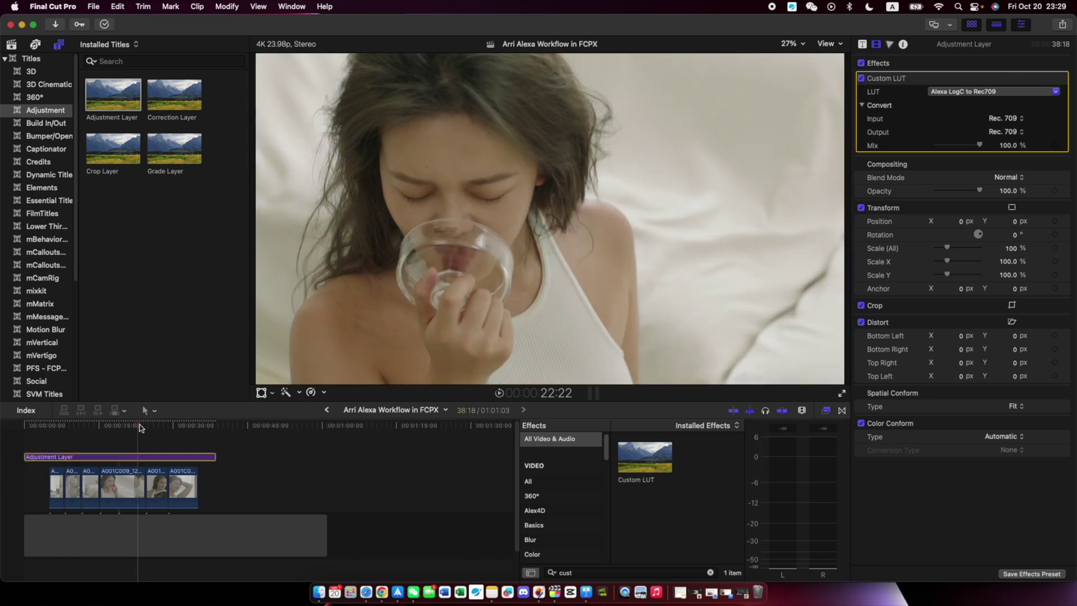
drag(145, 427, 49, 426)
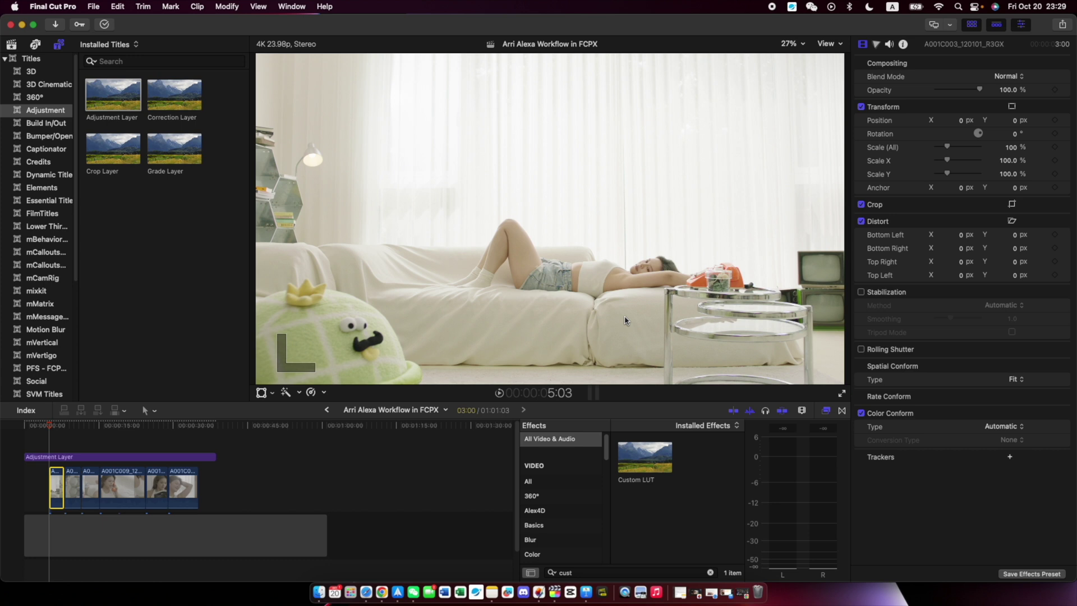
Show the clip's Color Curves with the luma waveform, hiding the titles library for room.
click(876, 45)
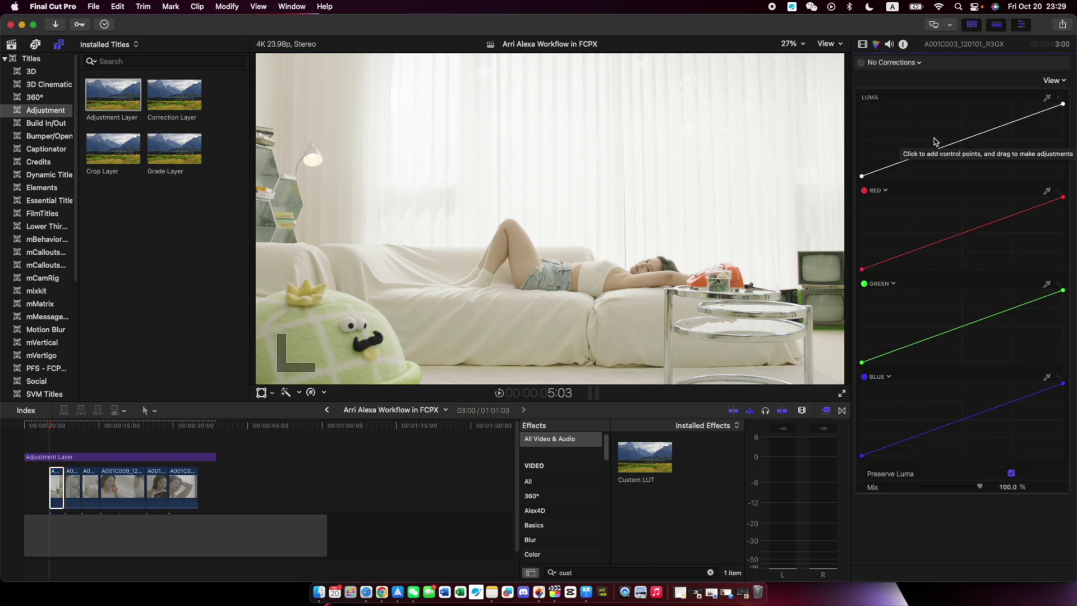
key(super+7)
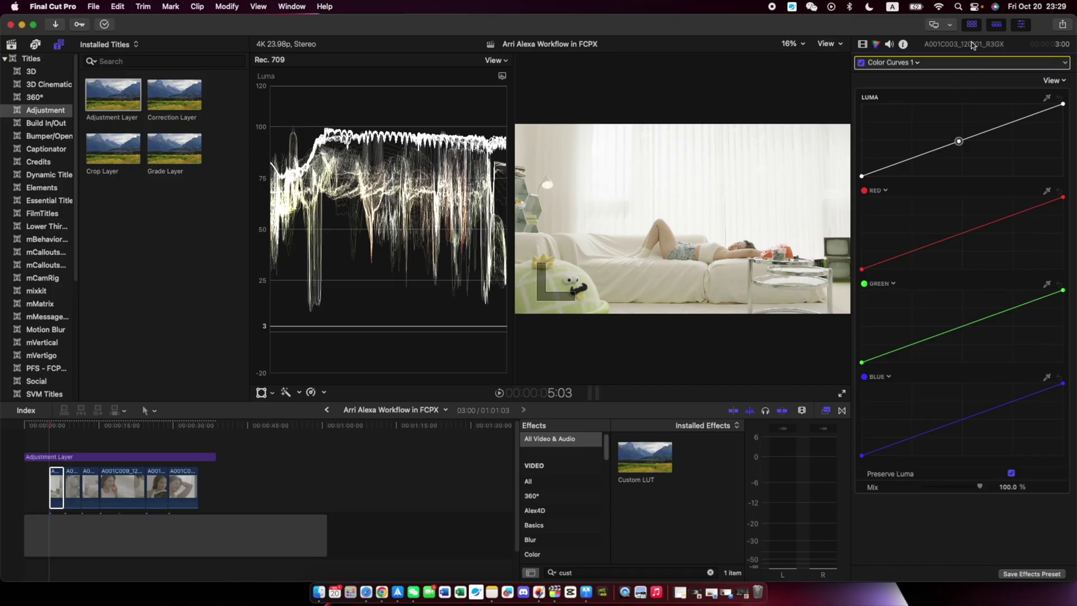
click(970, 25)
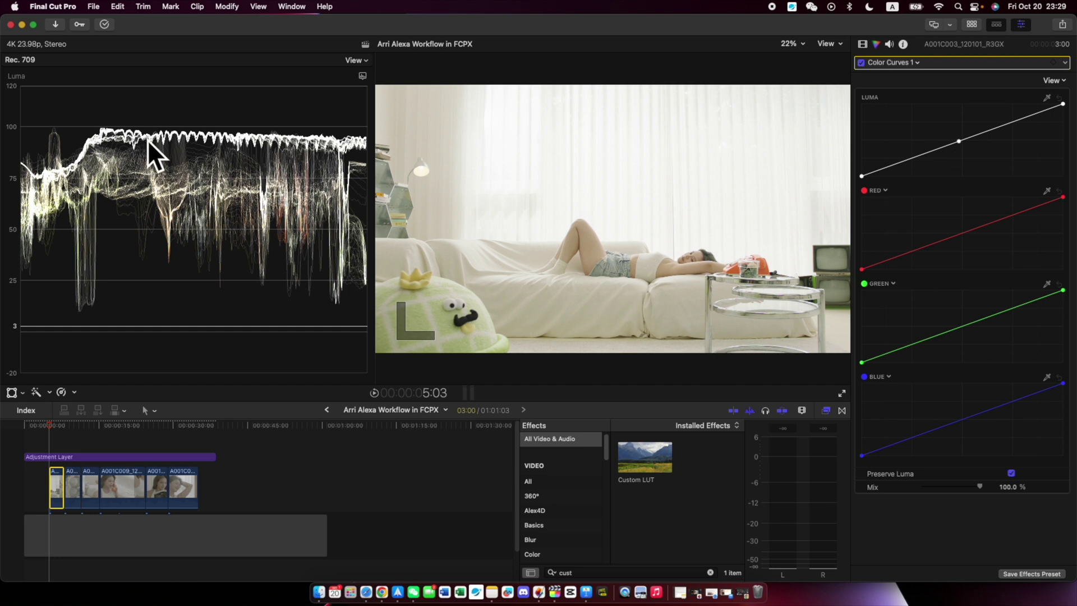
Pull the luma curve's midpoint down to darken the image, then scrub other shots.
drag(959, 141, 961, 149)
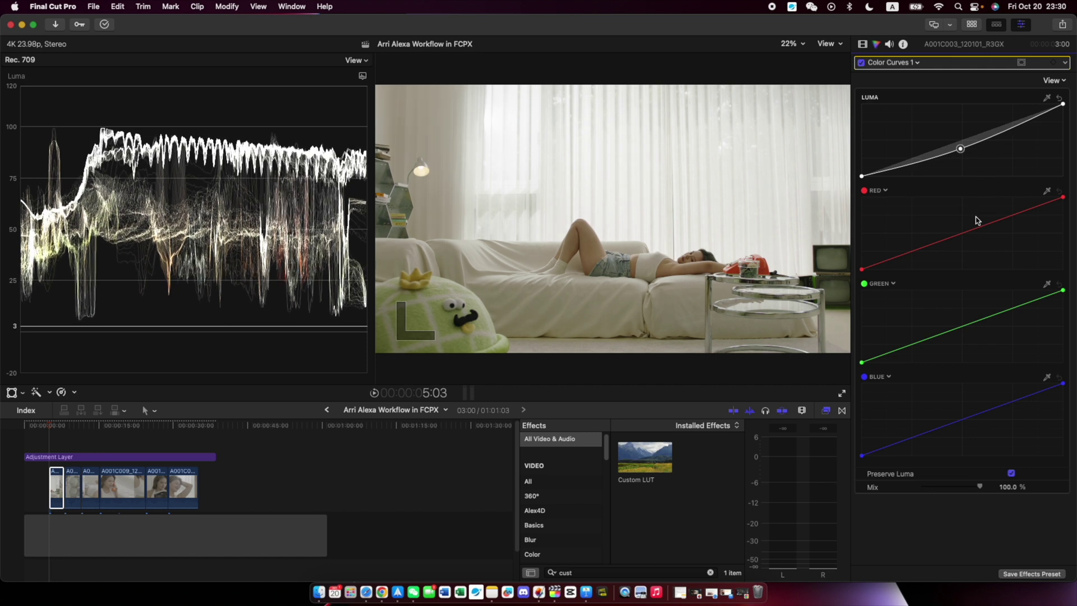
key(super+z)
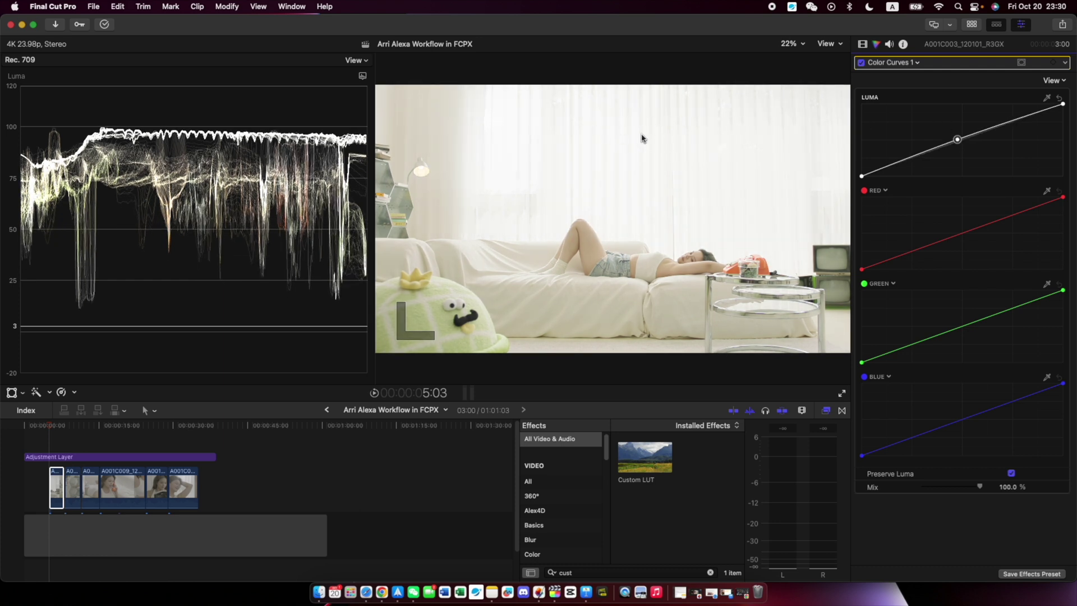
drag(959, 142, 960, 152)
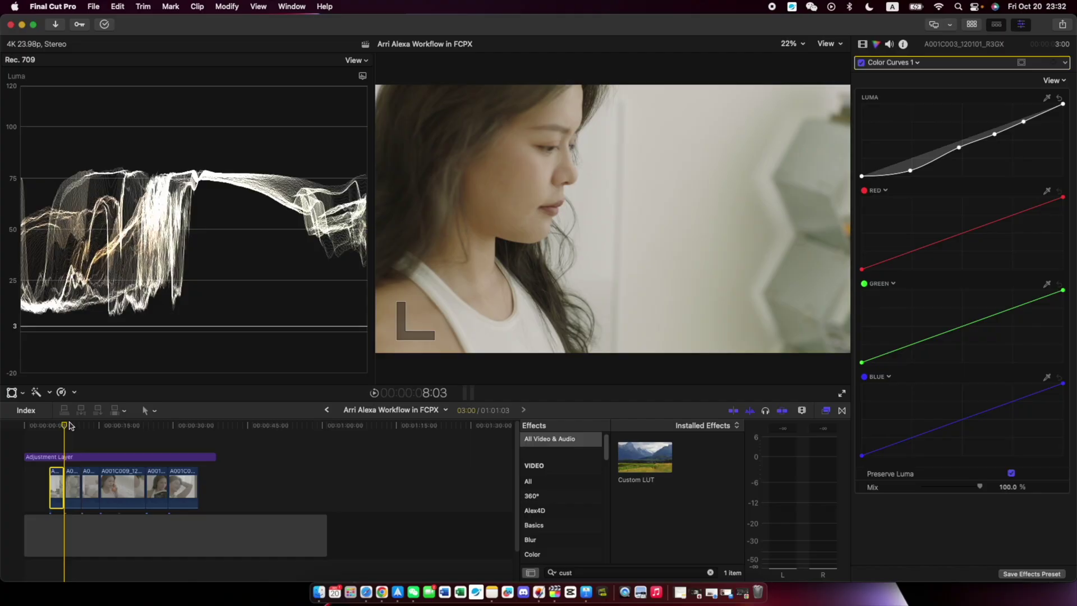
drag(70, 426, 146, 424)
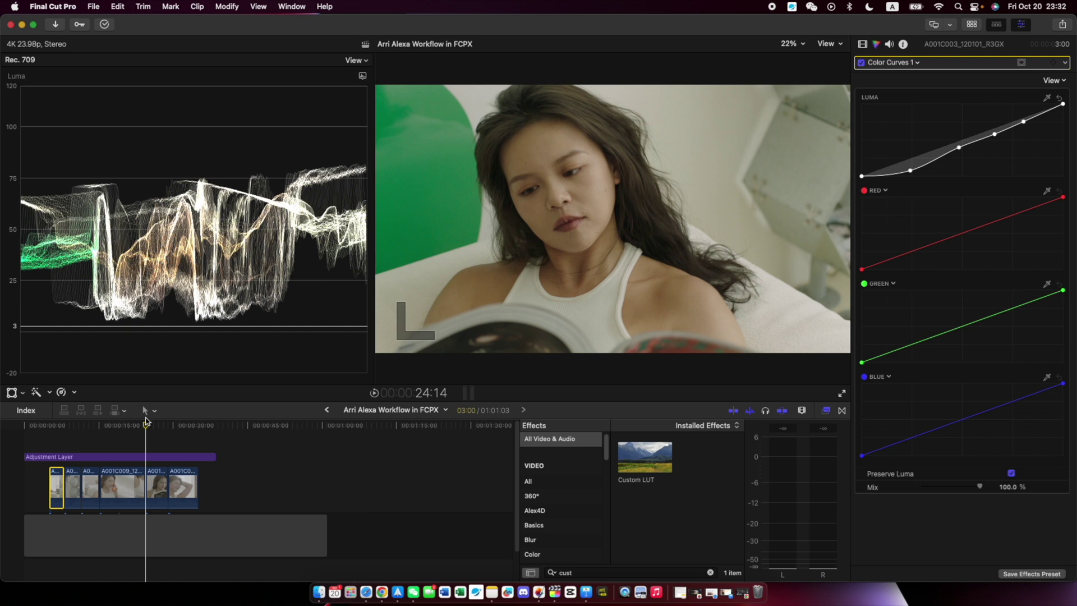
Move to the reading shot at 26:02 and select clip A001C009.
drag(148, 420, 153, 424)
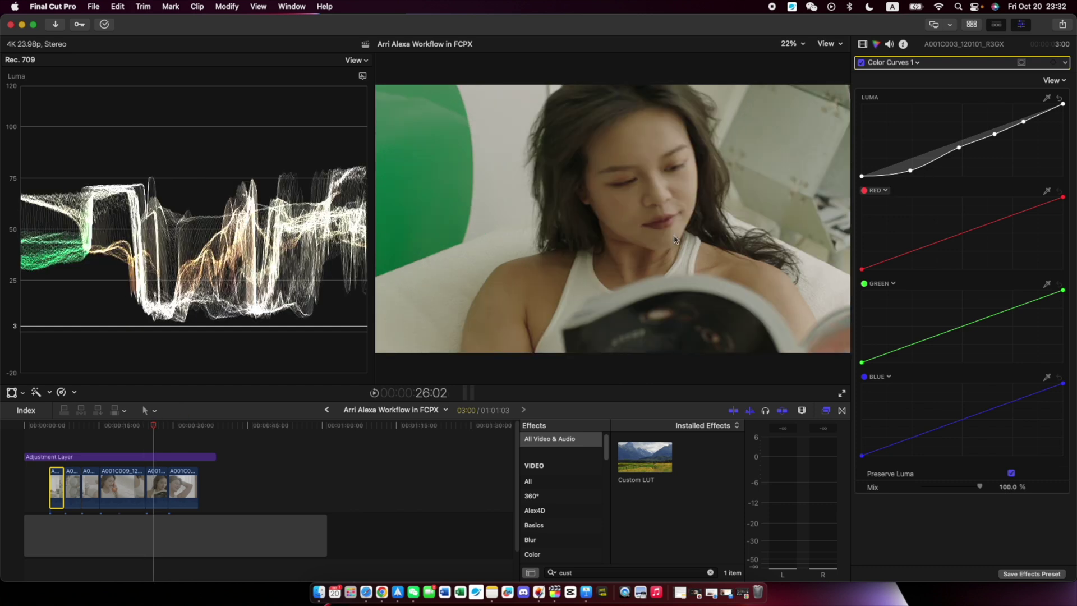
click(157, 487)
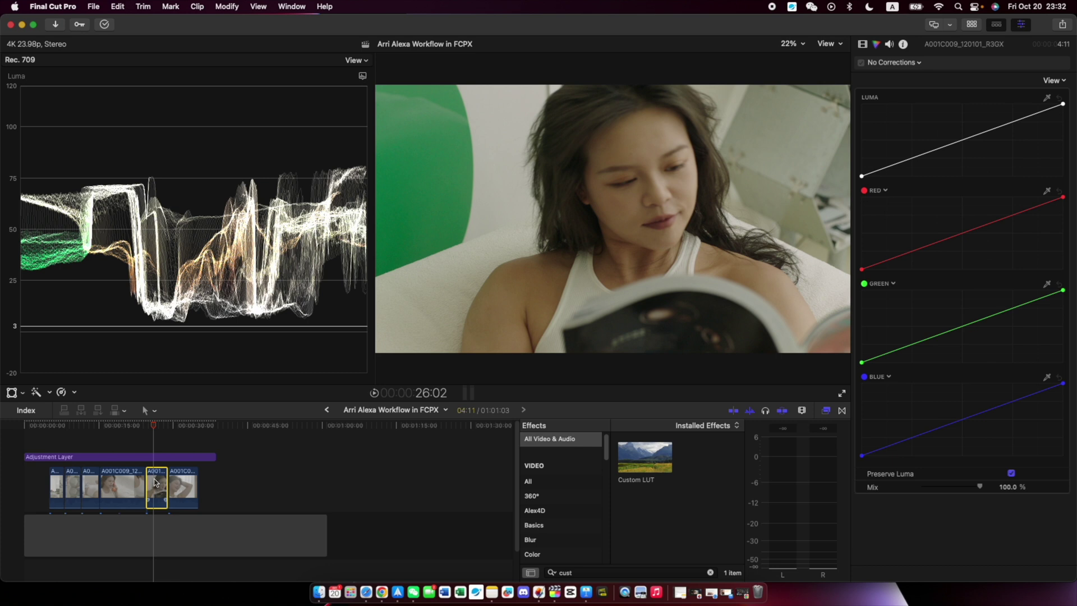
click(155, 457)
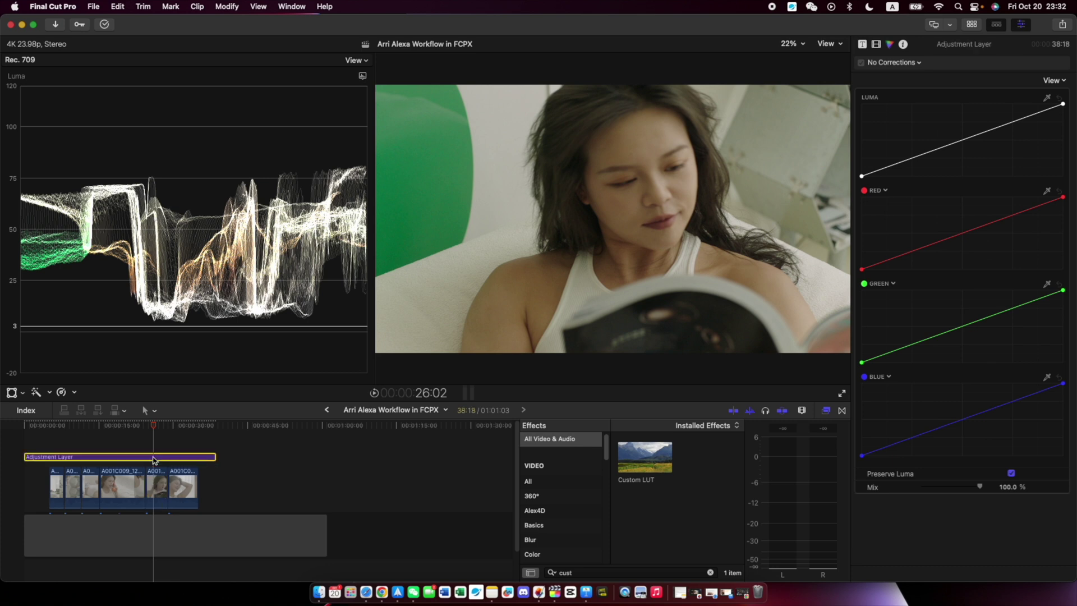
click(156, 490)
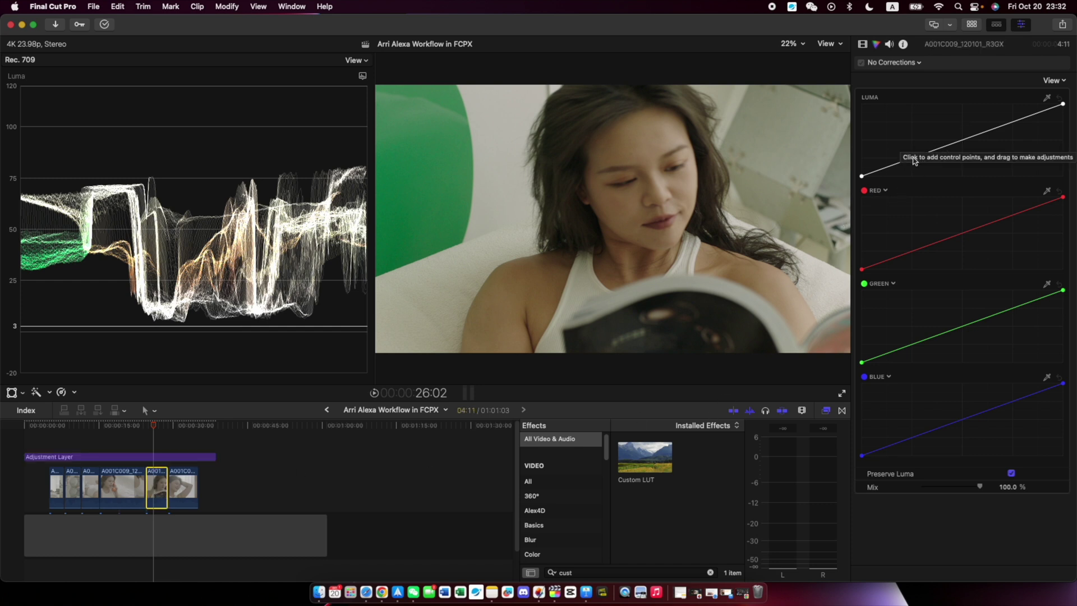
Add luma curve points, lowering the shadow point and lifting the midtone and highlight points.
click(963, 139)
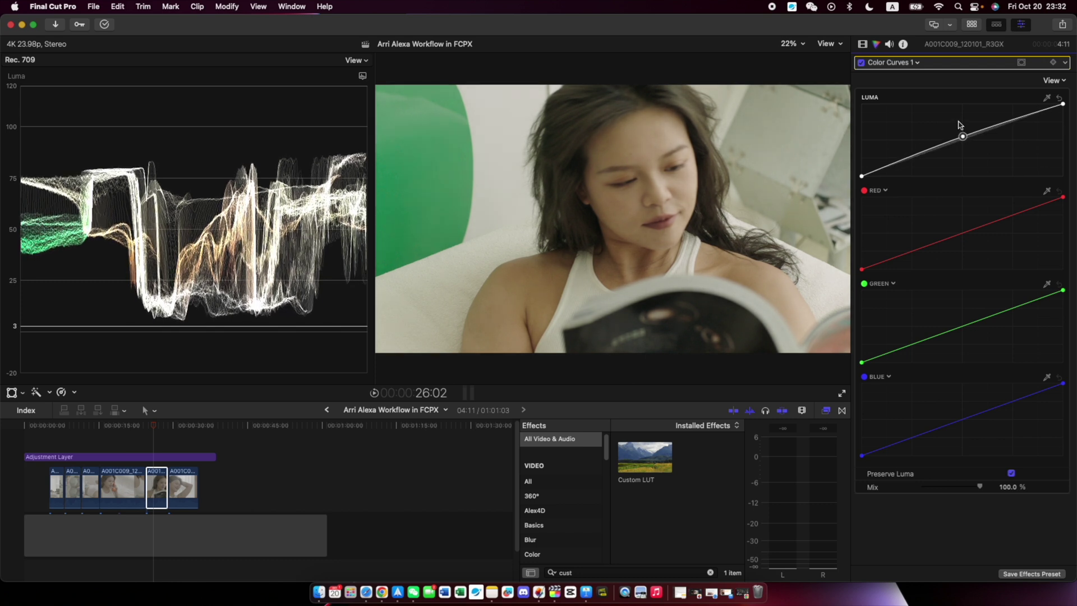
click(904, 161)
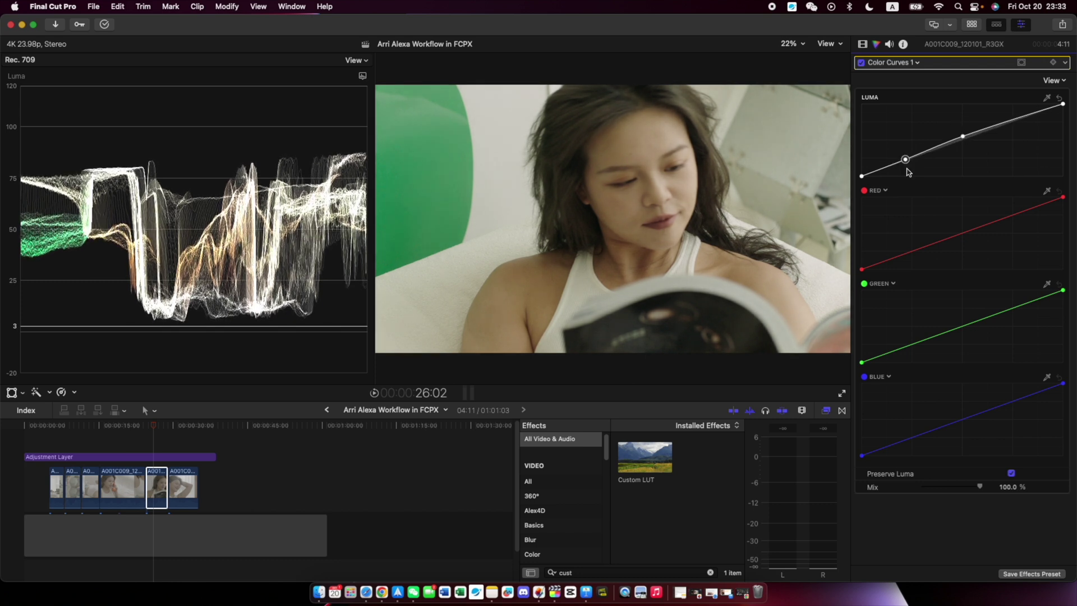
drag(905, 161, 898, 165)
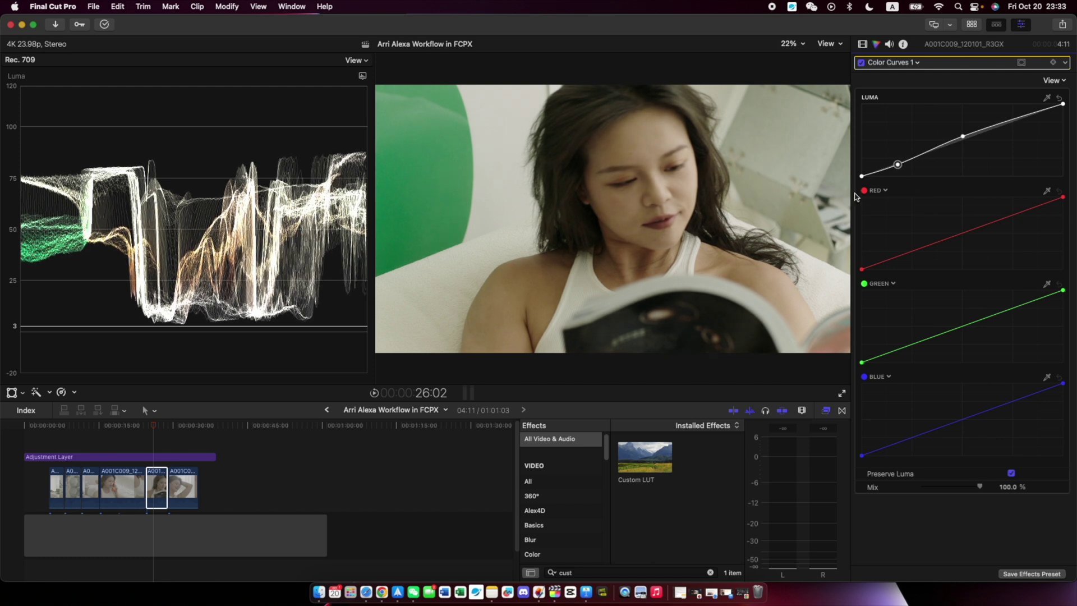
drag(963, 138, 962, 133)
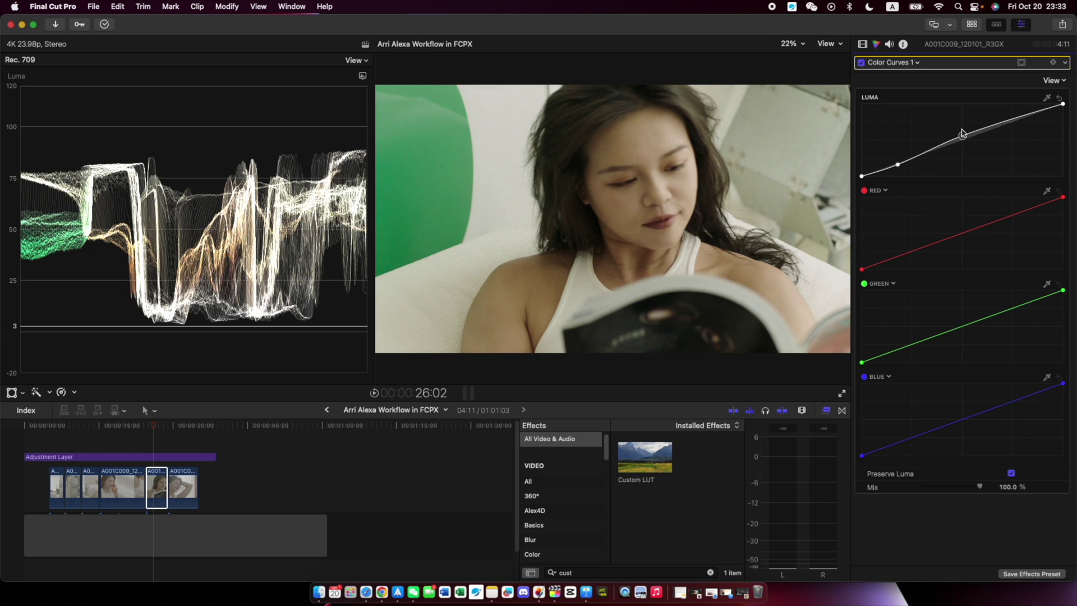
drag(1027, 116, 1026, 110)
drag(177, 426, 127, 427)
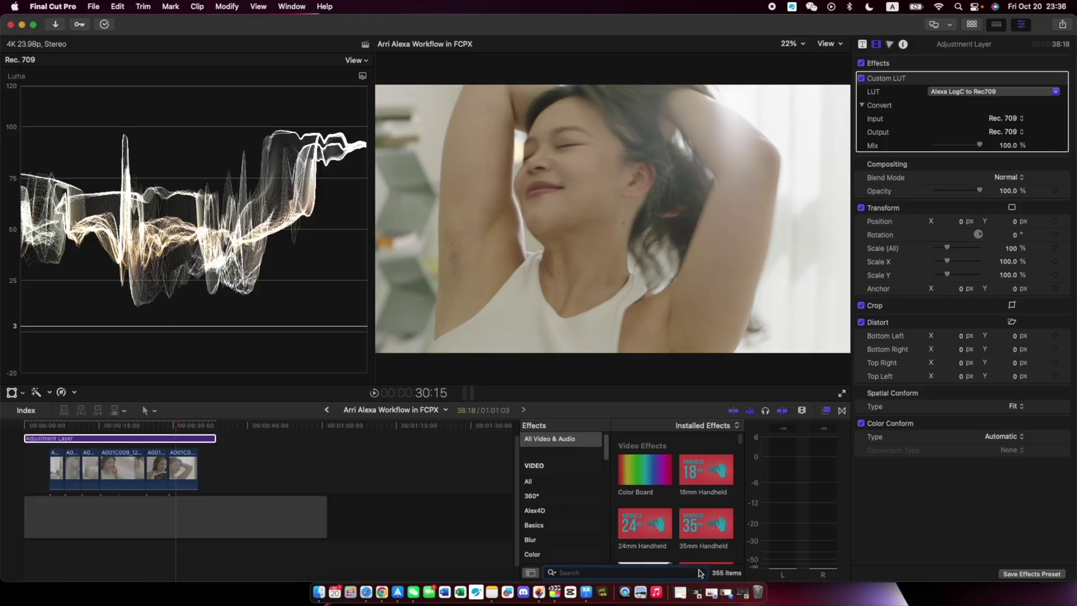
Start a search in the effects library.
click(613, 571)
Find 'dehancer' and apply Dehancer Pro v2 to the adjustment layer.
text(dehancer)
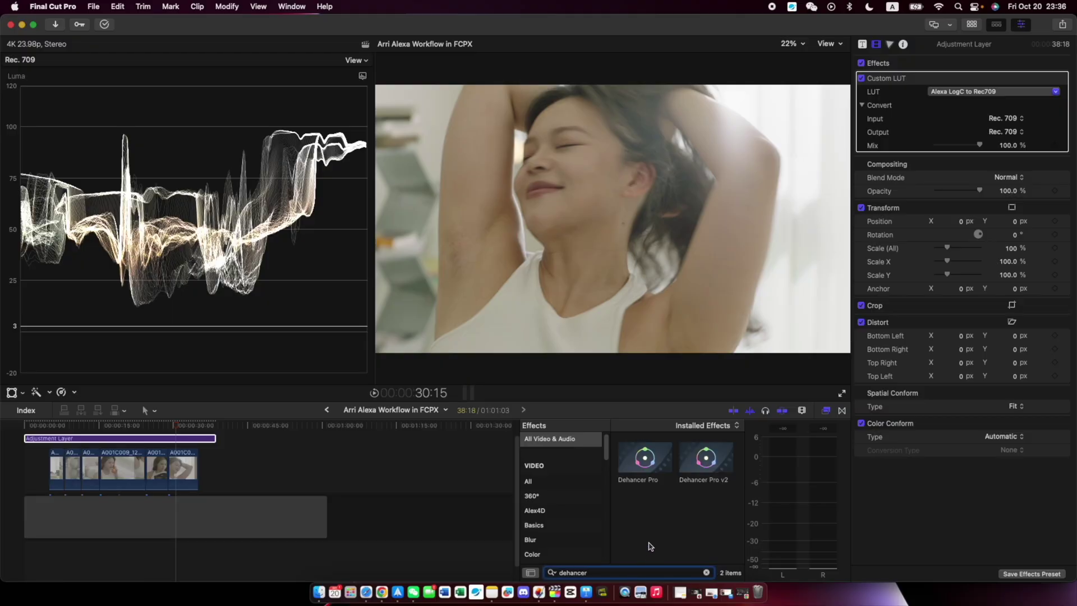
click(963, 192)
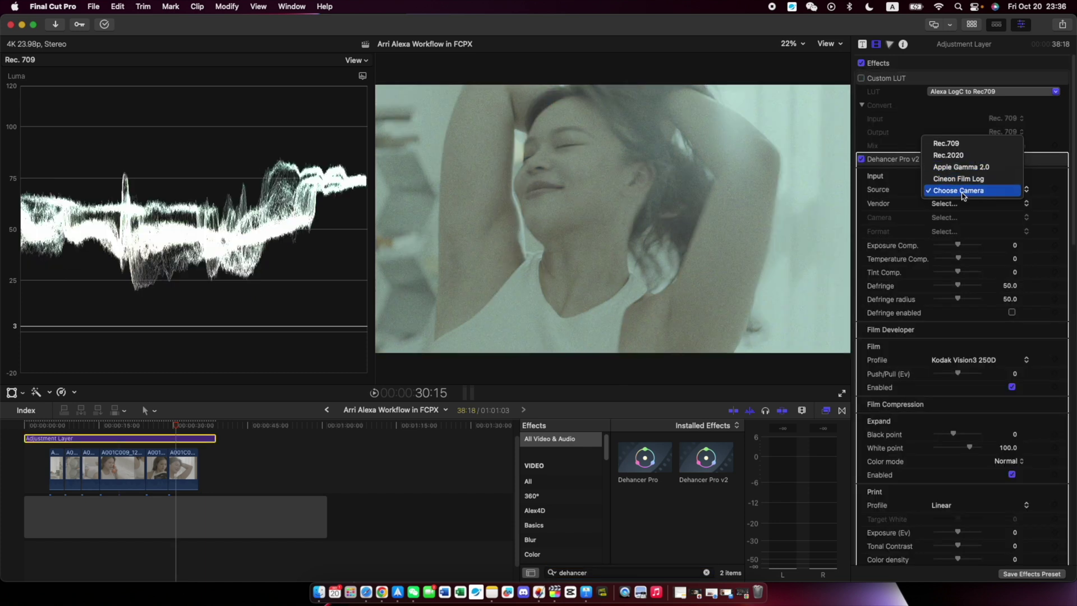
click(963, 193)
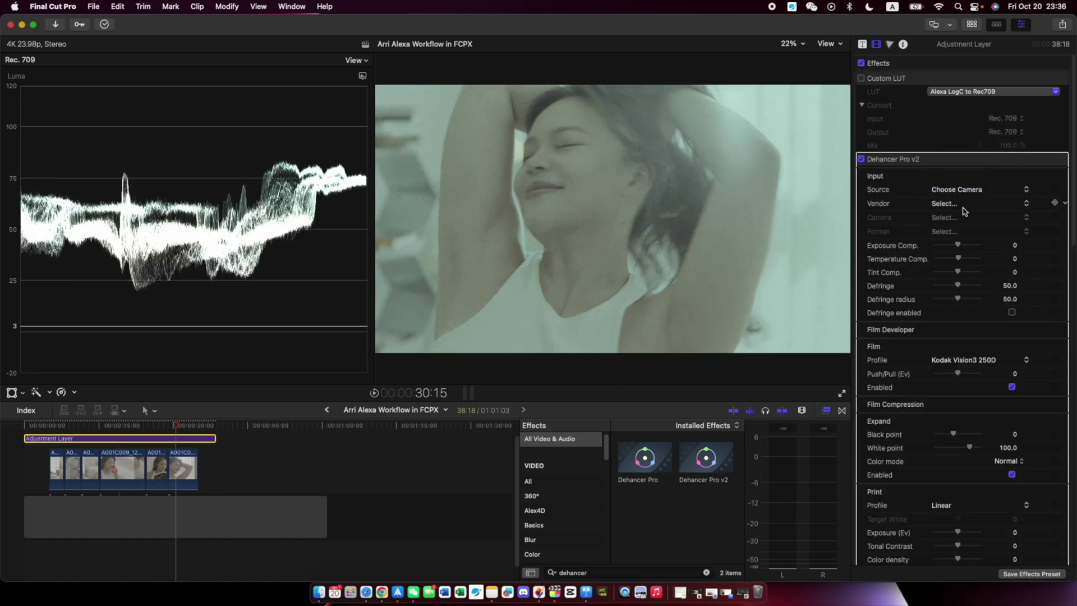
Set Dehancer's input camera to Arri, Alexa Mini, Log C format.
click(963, 204)
click(961, 228)
click(960, 218)
click(964, 243)
click(962, 232)
click(963, 245)
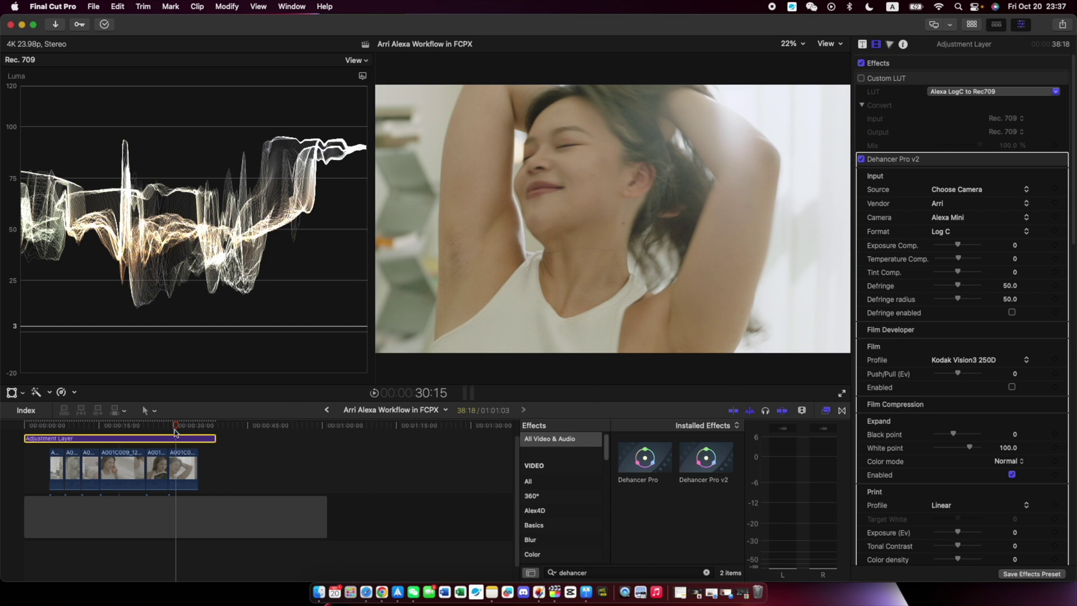
drag(179, 428, 112, 420)
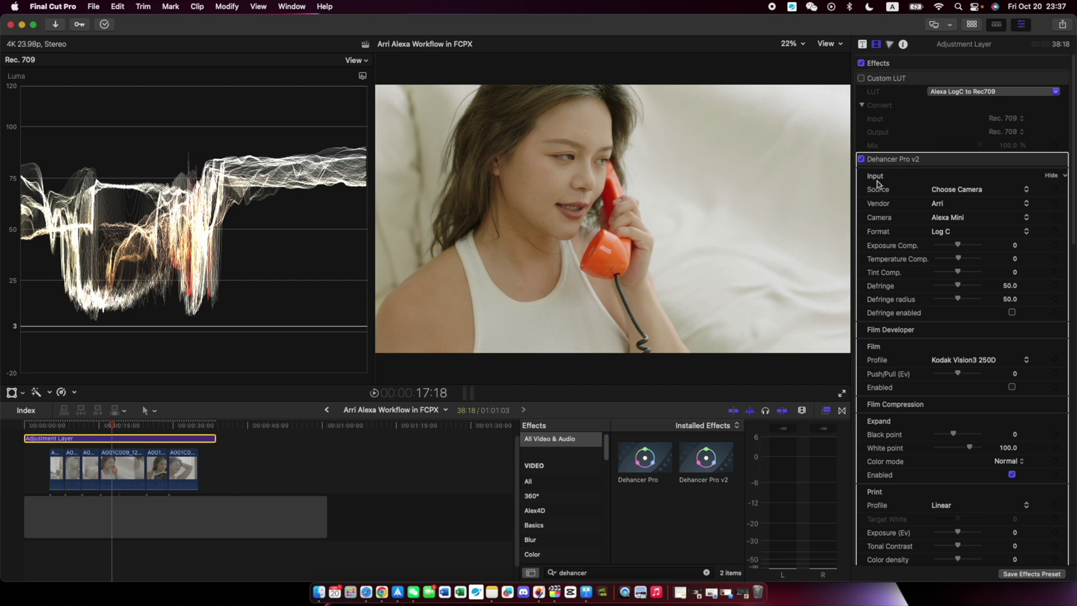
Toggle Dehancer Pro v2 and the custom LUT to compare looks, ending with Dehancer on and the LUT off.
click(862, 159)
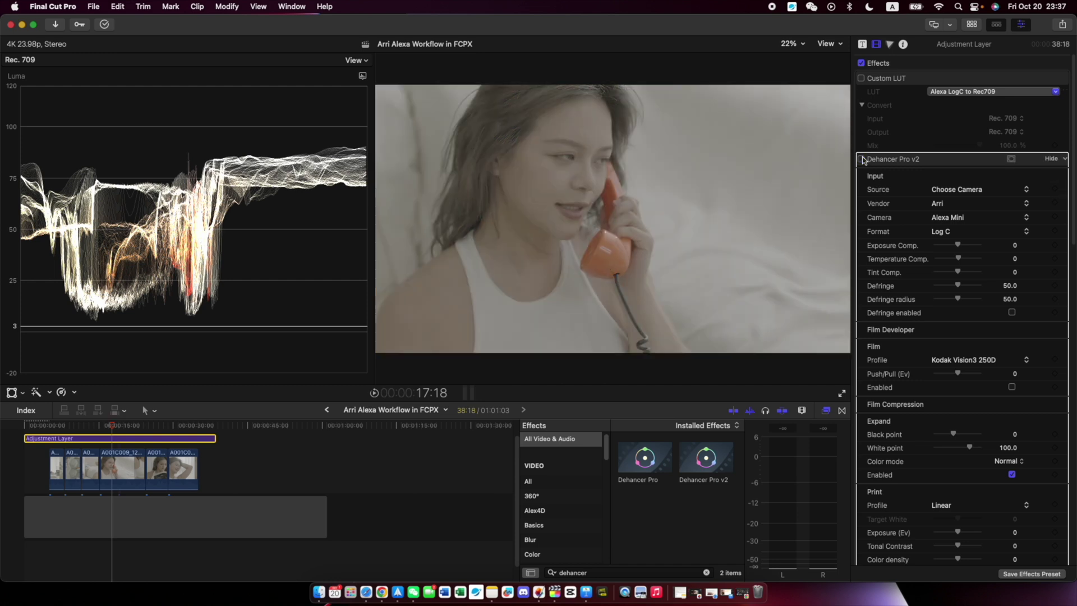
click(861, 79)
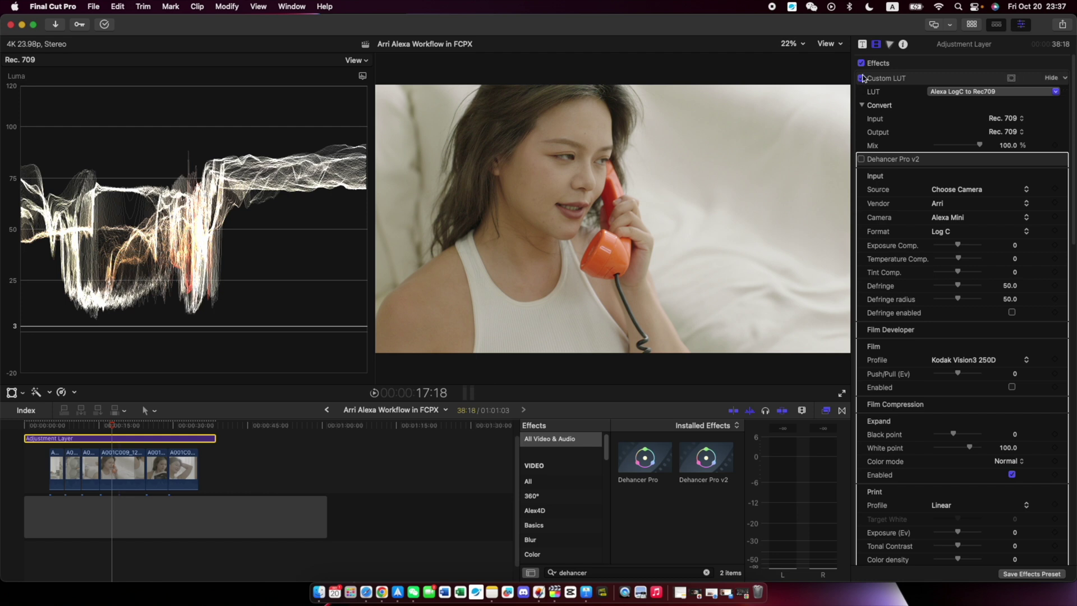
click(861, 78)
click(861, 78)
click(862, 78)
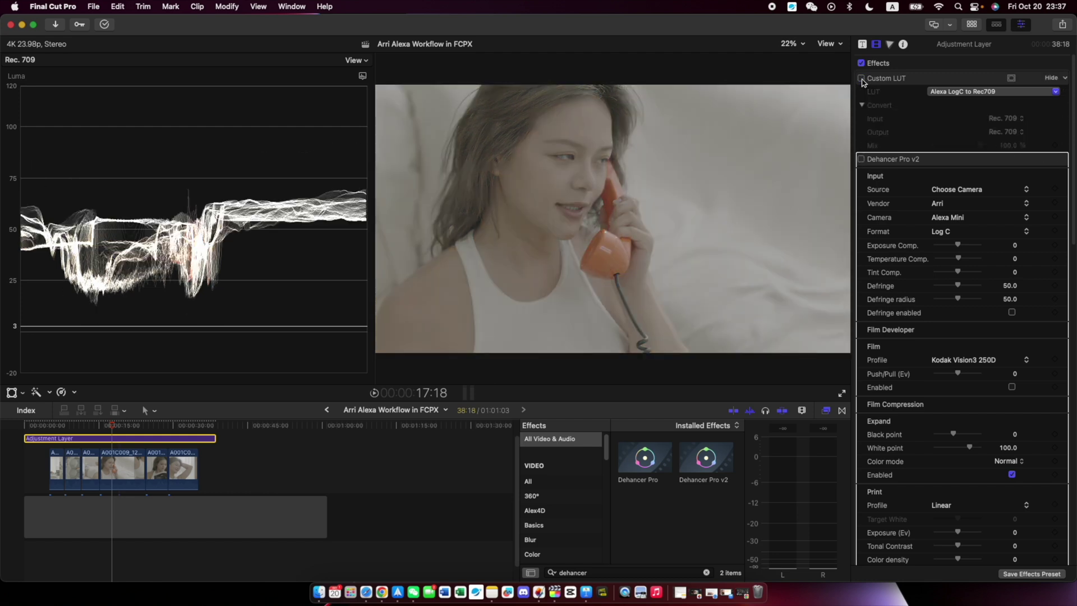
click(862, 159)
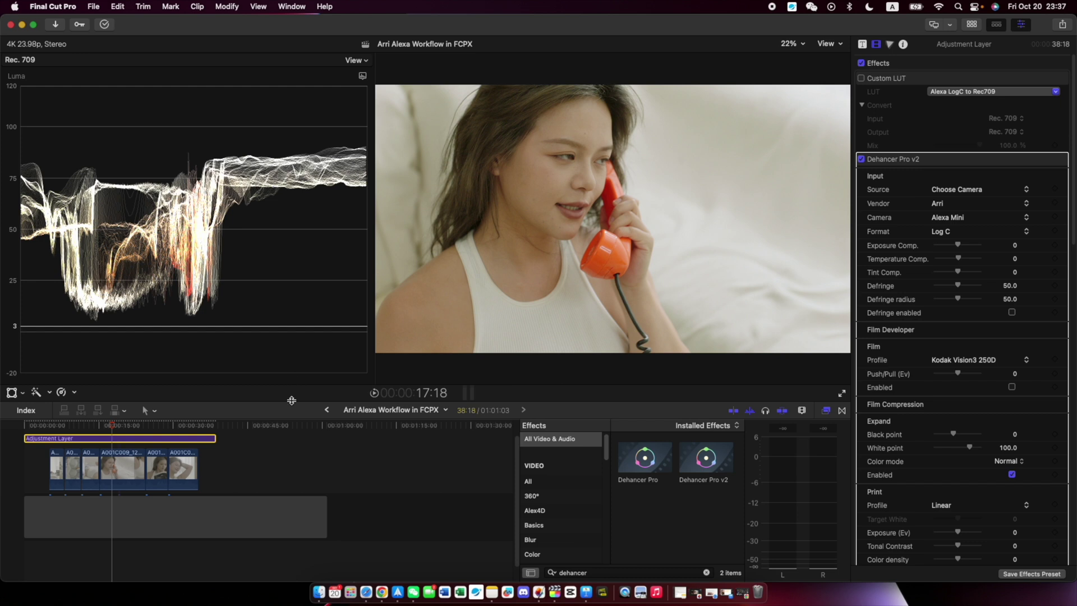
Make the timeline taller, then select the A001C009 clip and the adjustment layer again.
drag(291, 400, 291, 327)
click(119, 416)
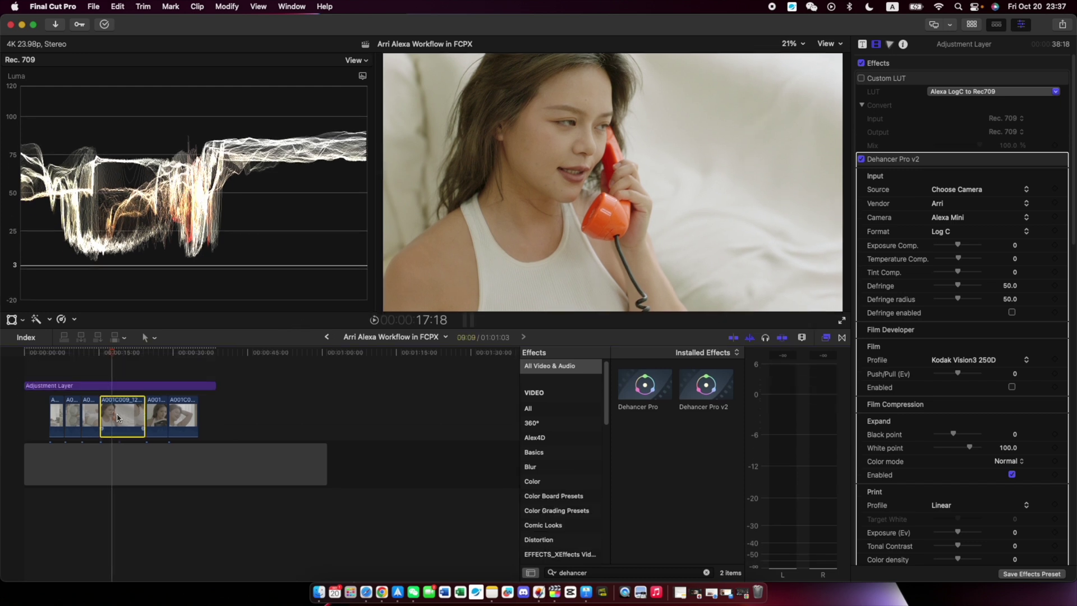
click(117, 386)
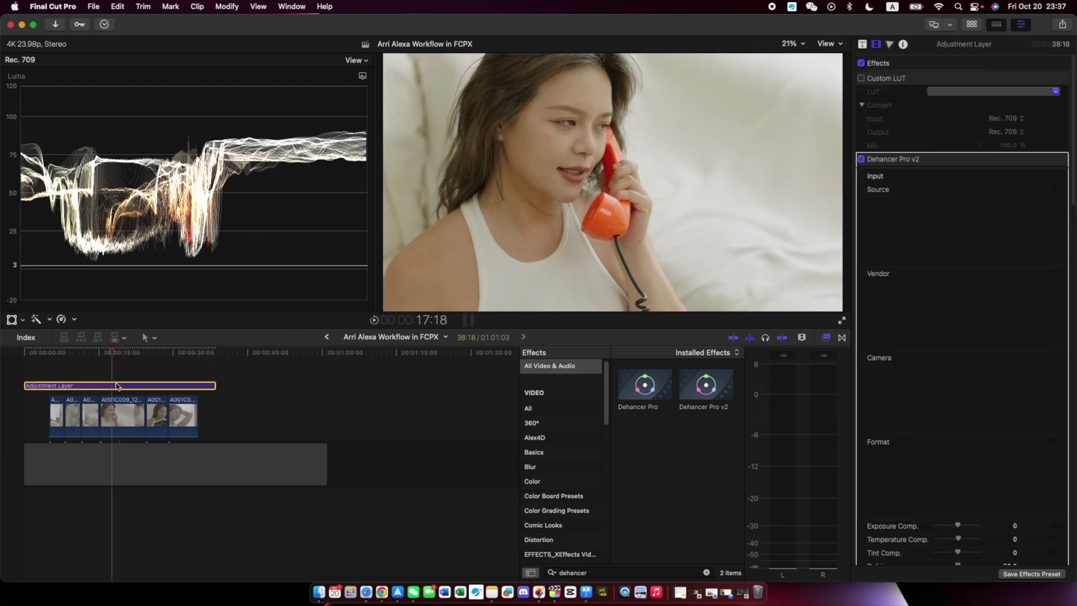